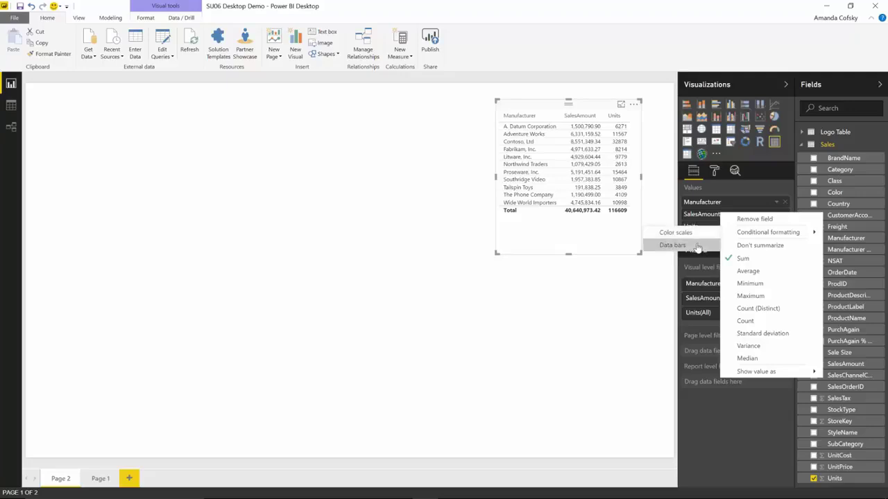
- Add data bars to the SalesAmount column of the Manufacturer table, keeping the default bar settings
left_click(697, 246)
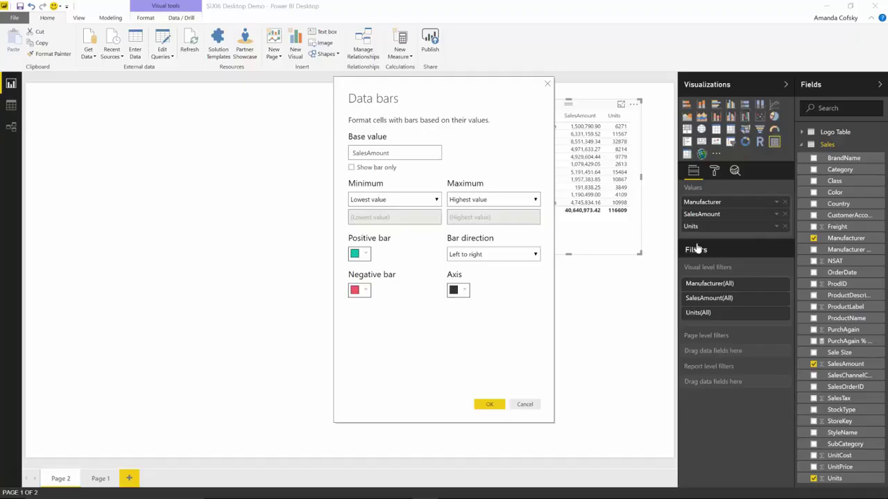
left_click(390, 174)
left_click(389, 173)
left_click(490, 405)
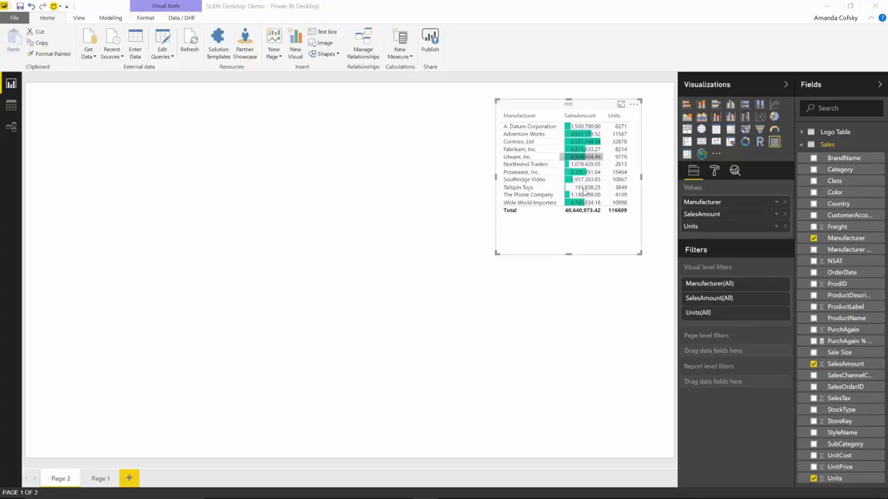
- Sort the Manufacturer table by SalesAmount in descending order and compare the bars from largest to smallest
left_click(581, 117)
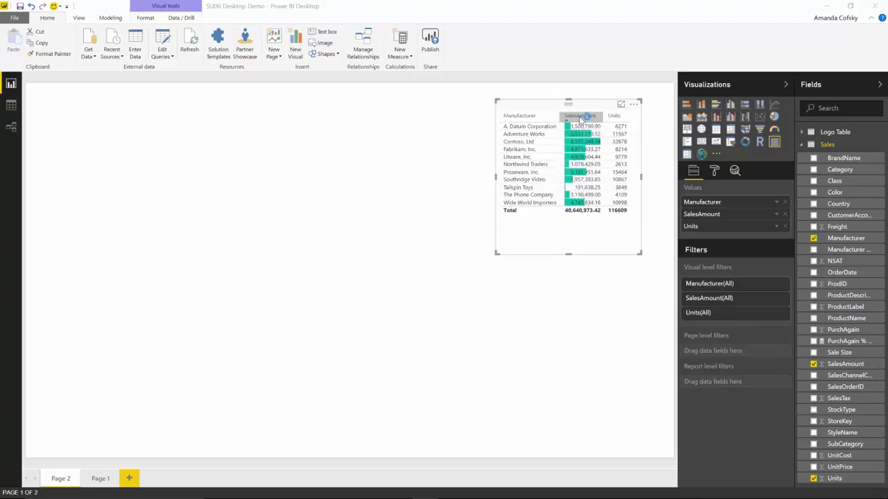
left_click(582, 117)
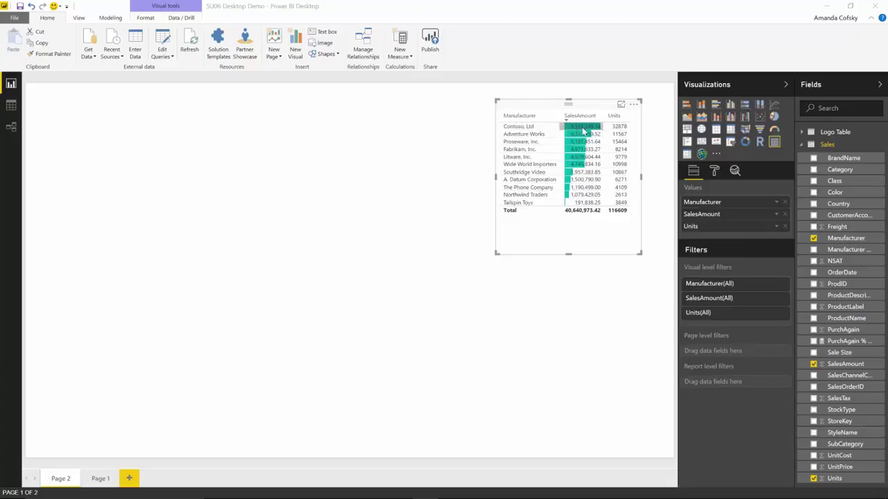
mouse_move(581, 129)
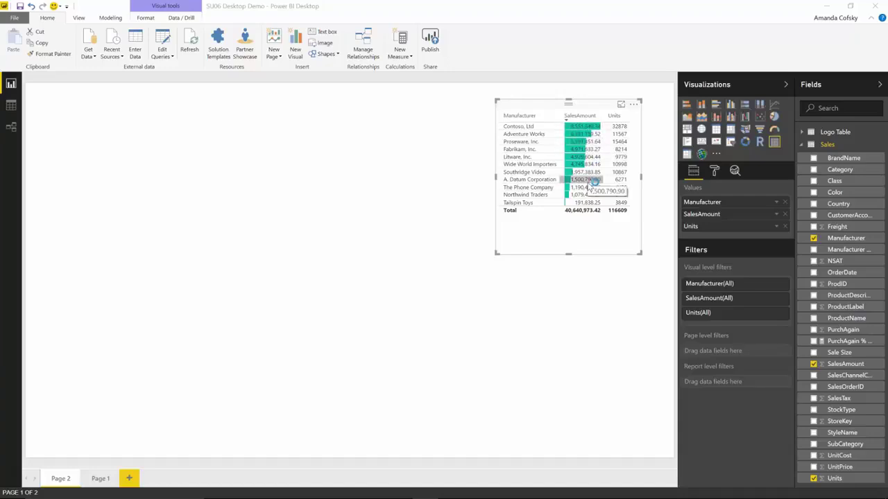
mouse_move(592, 203)
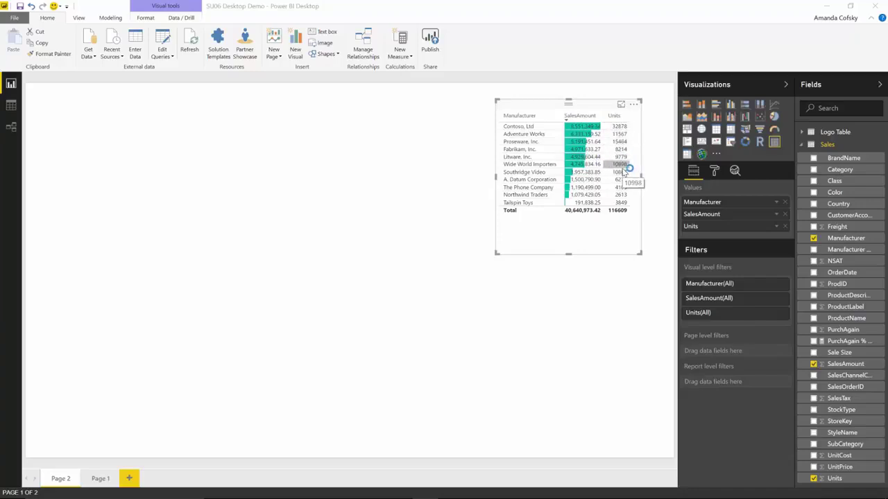
- Turn on data bars for the Units column through the table's conditional formatting settings
left_click(716, 175)
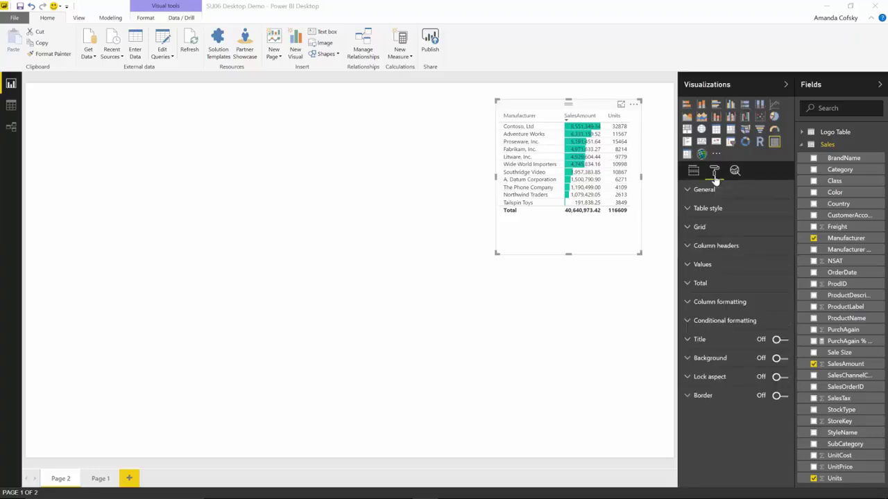
left_click(726, 323)
left_click(725, 341)
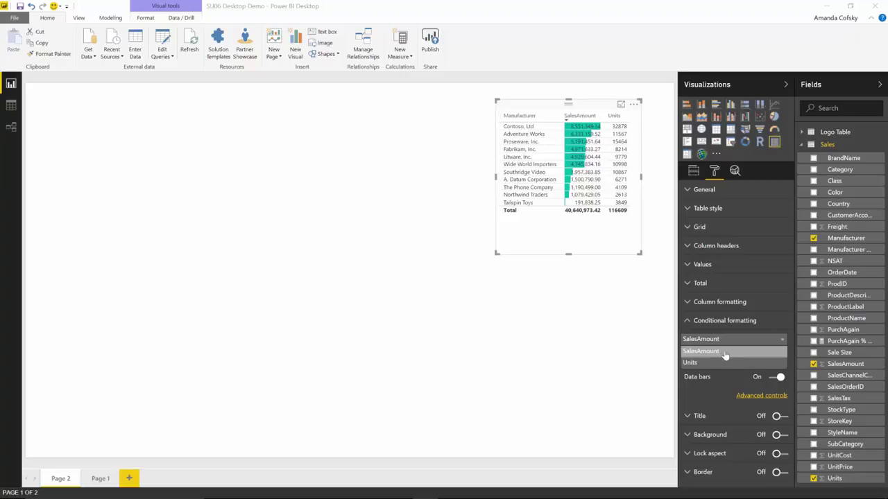
left_click(725, 360)
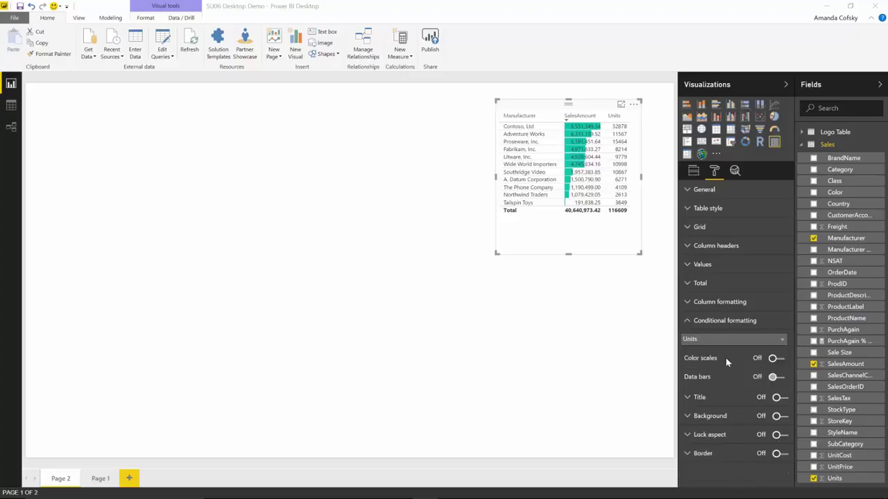
left_click(775, 378)
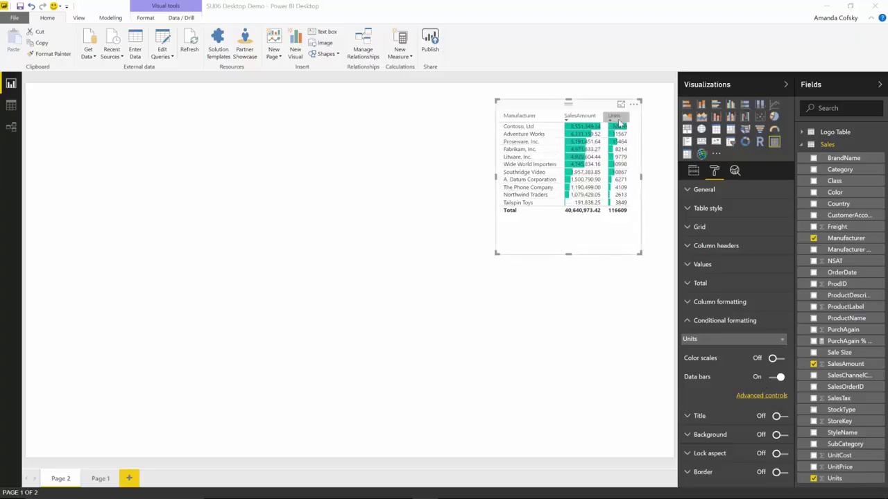
- Widen the Units column slightly and extend the table visual's width to fit it
left_click_drag(627, 116, 633, 125)
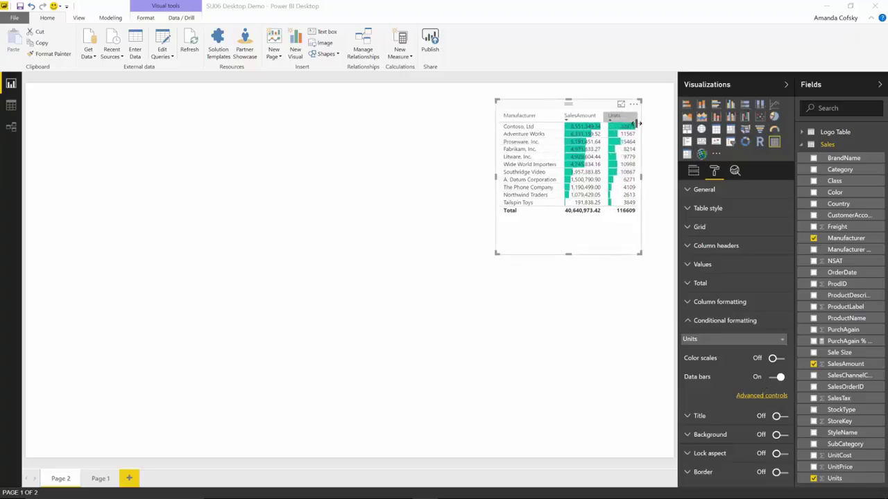
left_click_drag(641, 179, 657, 178)
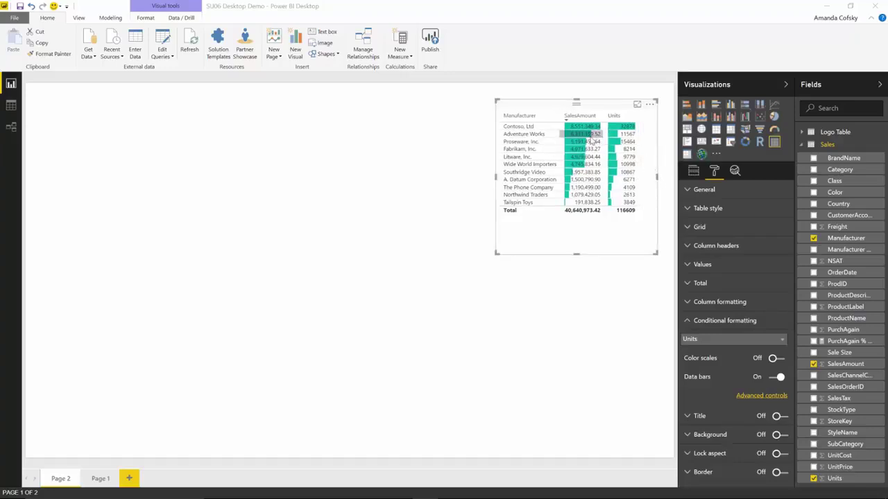
left_click(540, 135)
left_click(594, 136)
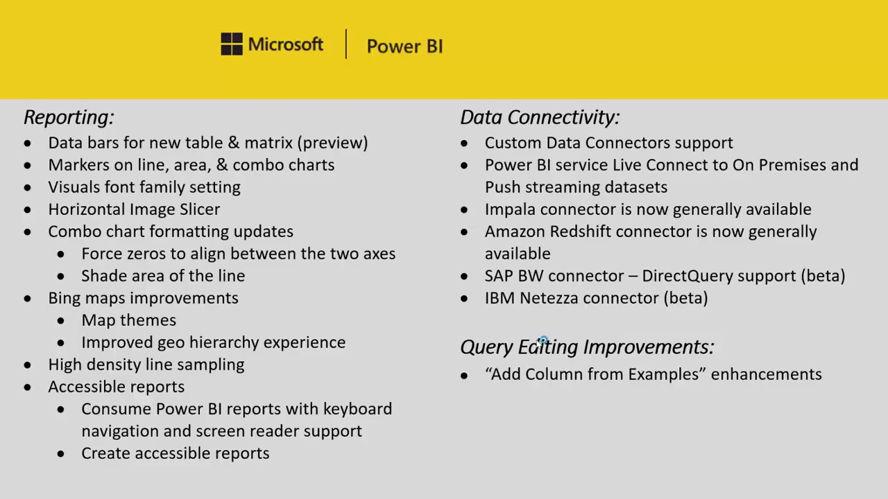
- Switch back to the Power BI Desktop report and insert a wide line chart on the canvas below the Manufacturer table
key("alt+Tab")
left_click(517, 323)
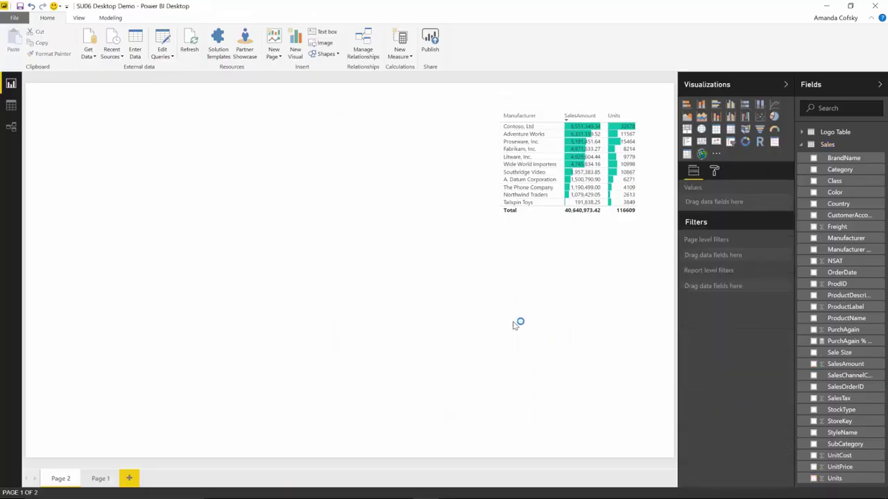
left_click(775, 104)
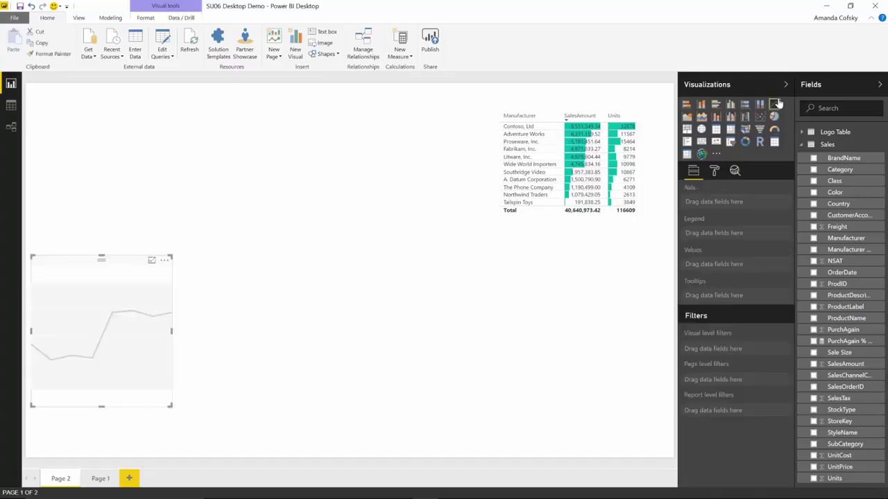
left_click_drag(129, 264, 308, 252)
left_click_drag(357, 390, 641, 384)
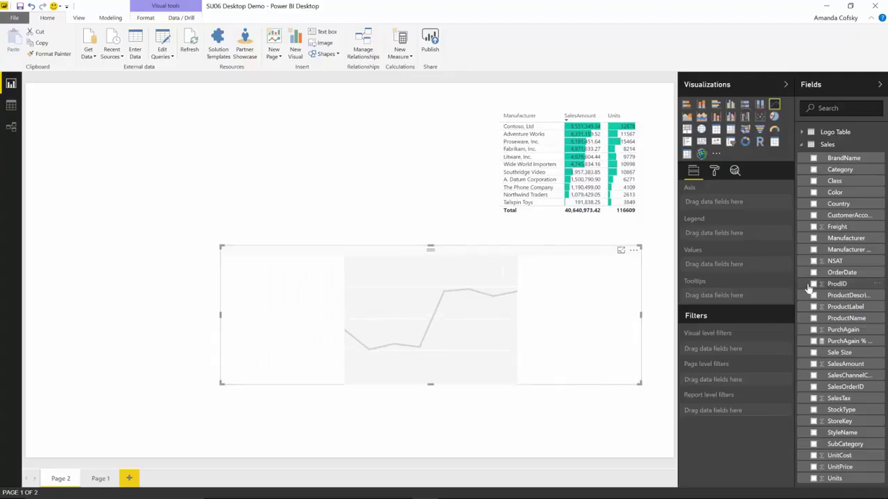
- Fill the line chart with OrderDate as axis, SalesAmount as values and Sale Size as legend
left_click(814, 273)
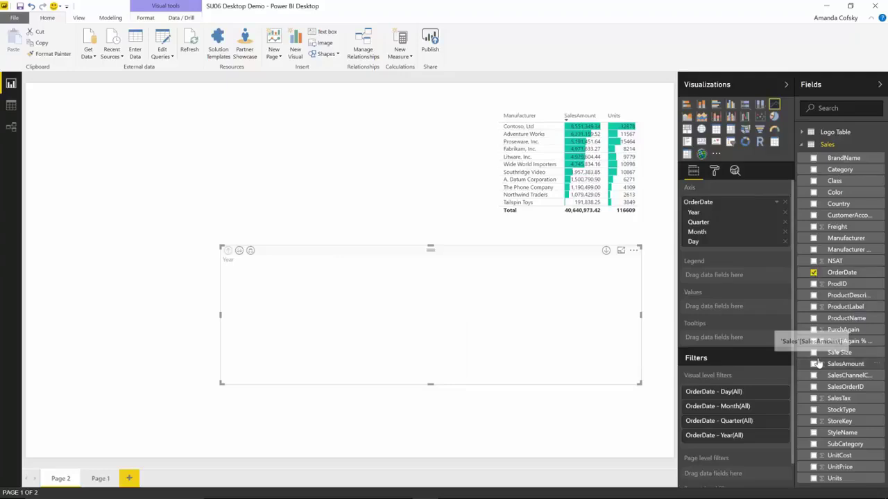
left_click(814, 354)
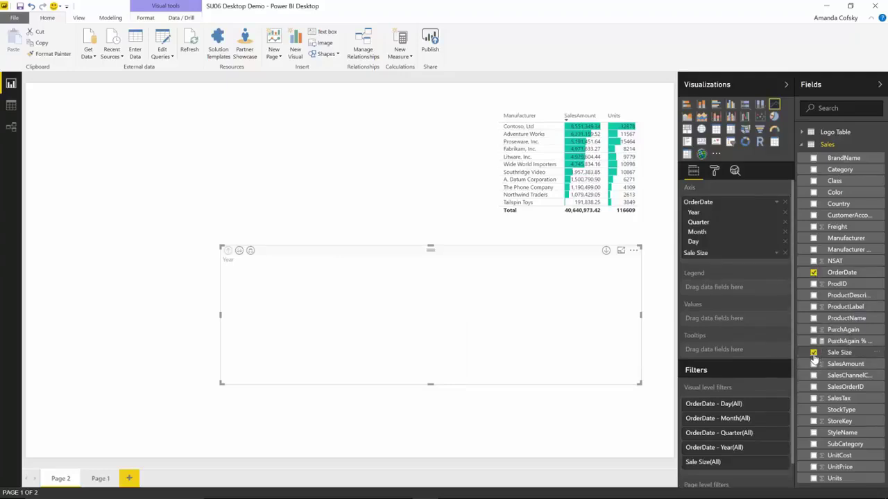
left_click(814, 365)
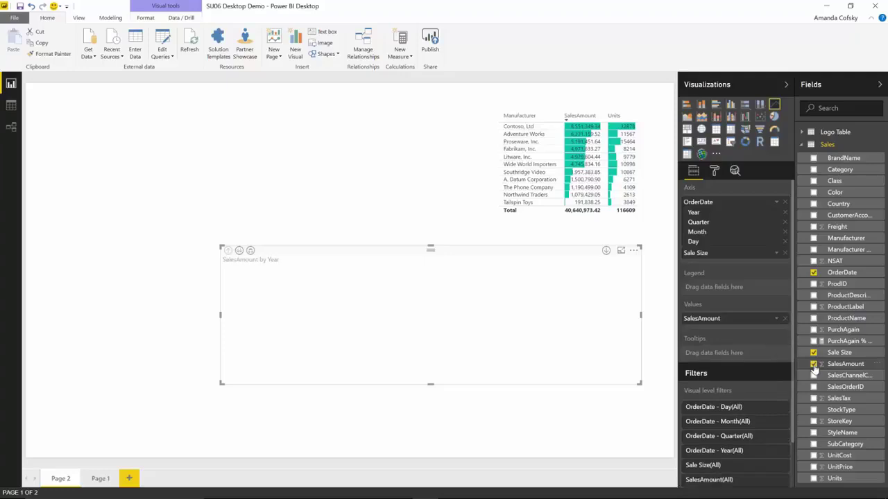
left_click_drag(745, 261, 745, 284)
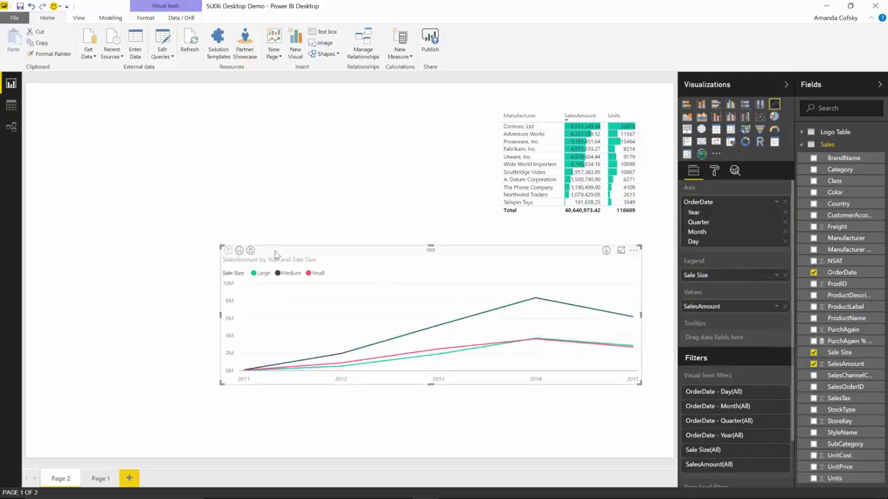
- Expand the line chart's date hierarchy down to the month level, make the chart taller and shift it slightly to the right
left_click(251, 251)
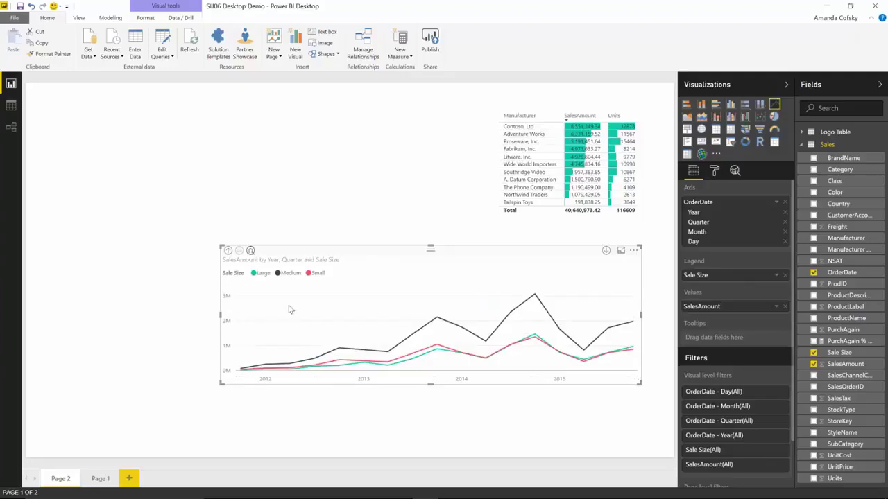
left_click(250, 251)
left_click_drag(433, 386, 433, 432)
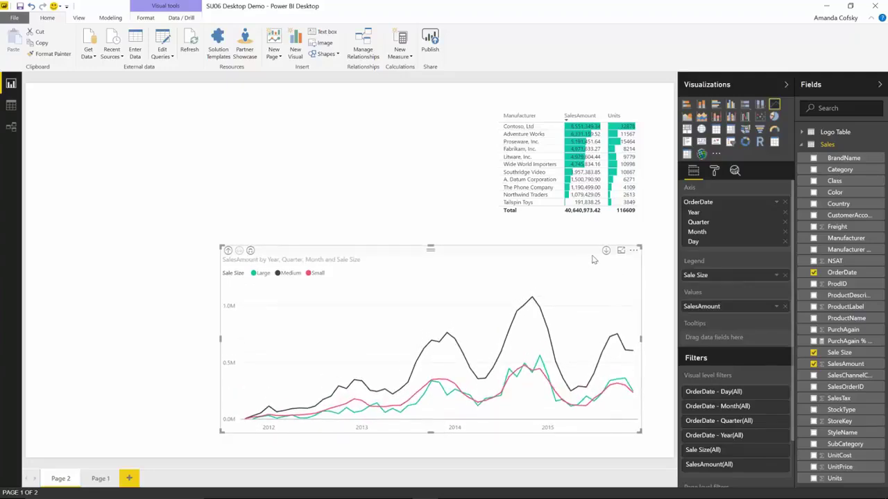
left_click_drag(586, 258, 602, 258)
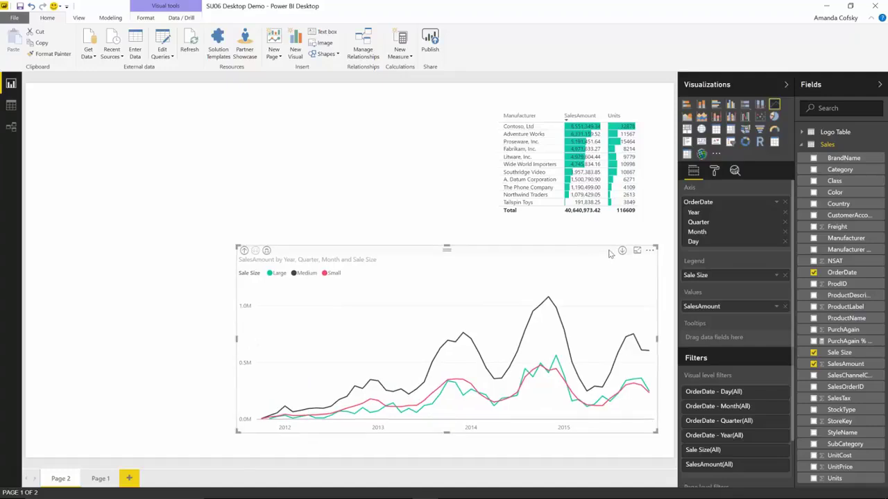
- Set the line chart's X-axis type to Categorical and turn off concatenated labels
left_click(717, 173)
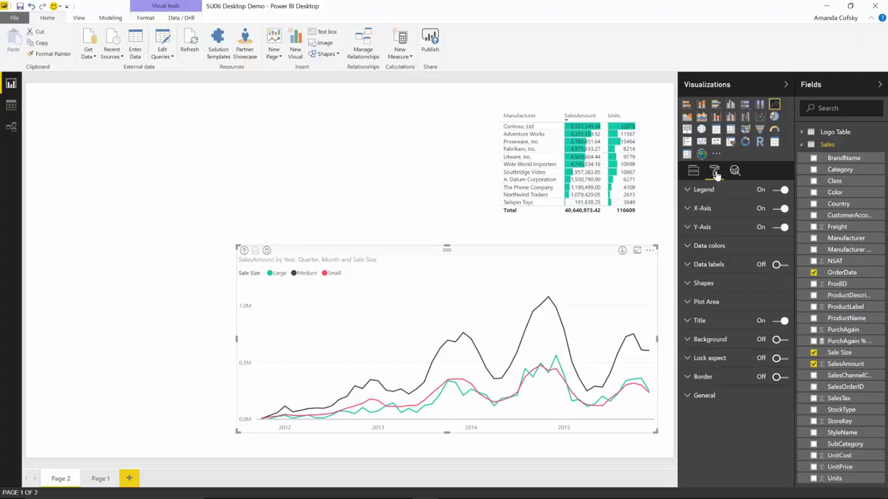
left_click(711, 209)
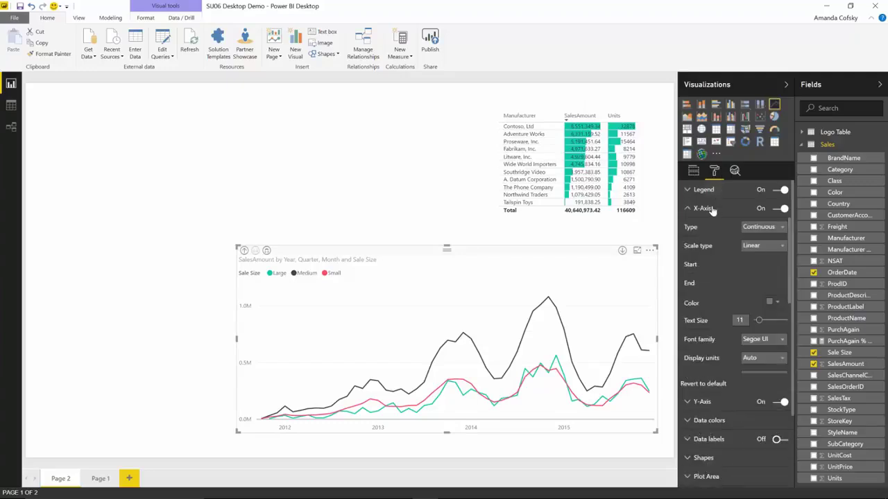
left_click(757, 228)
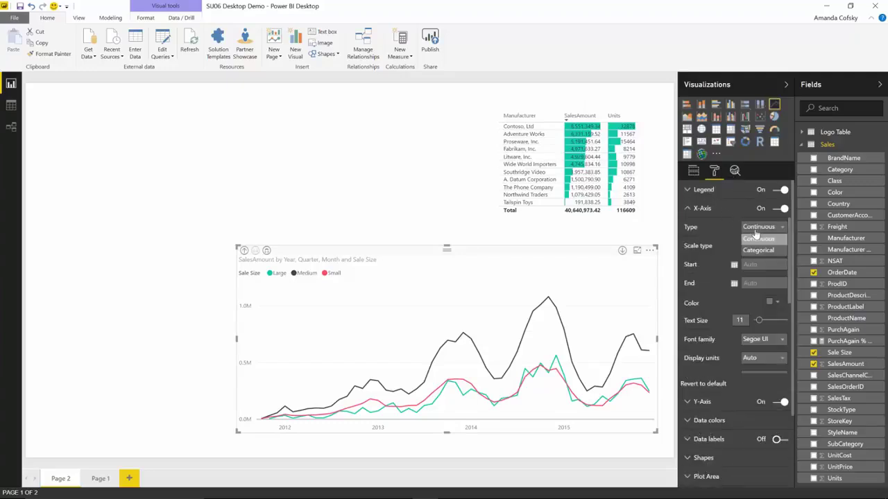
left_click(758, 250)
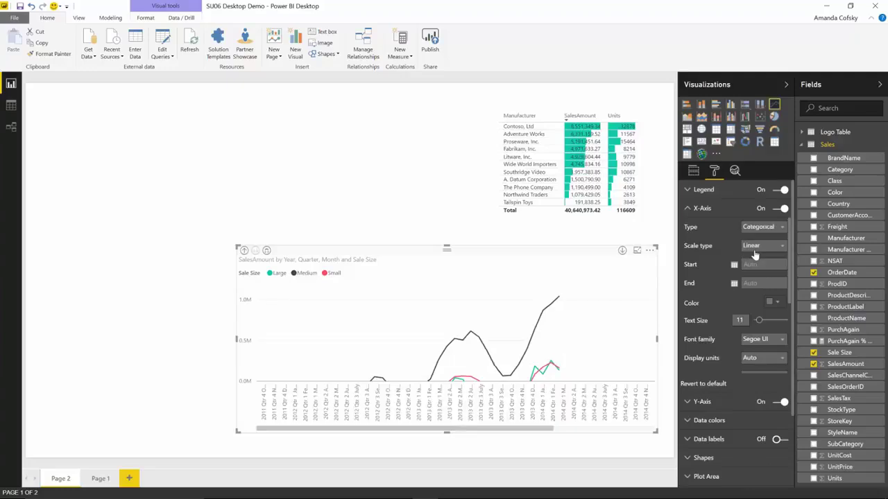
left_click(777, 322)
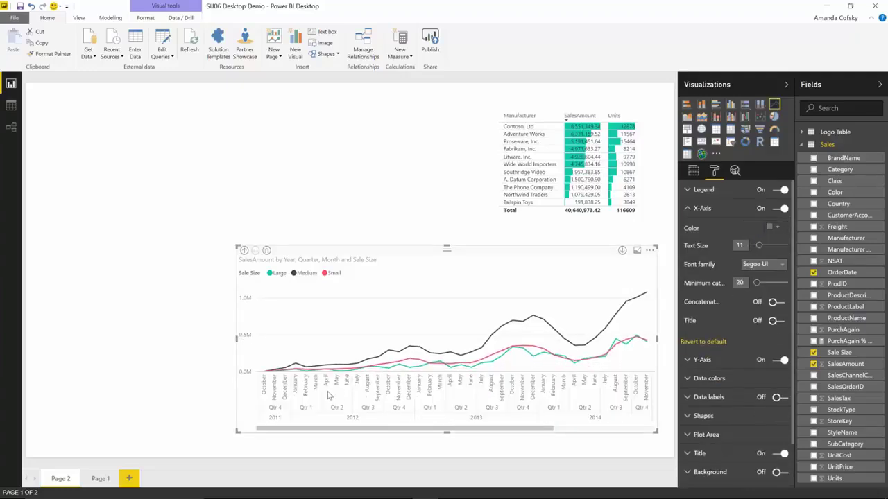
left_click(702, 209)
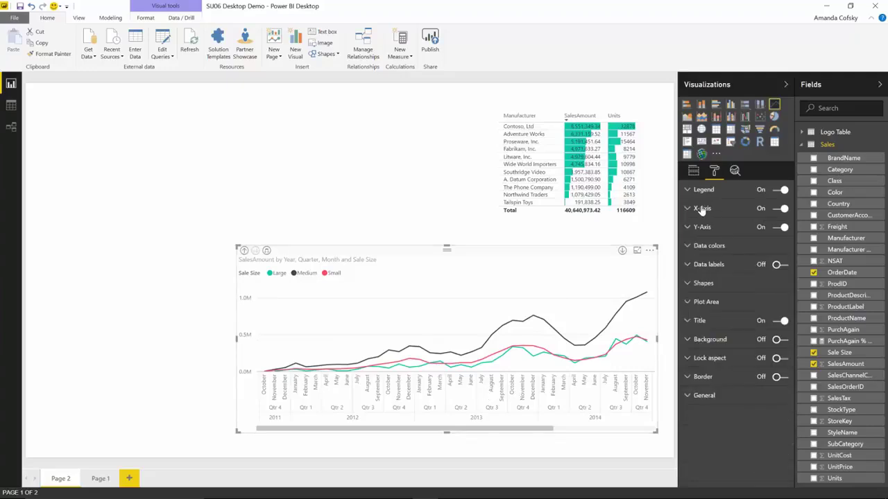
- Turn on markers for the line chart's series in its shape settings and inspect the data points
left_click(704, 287)
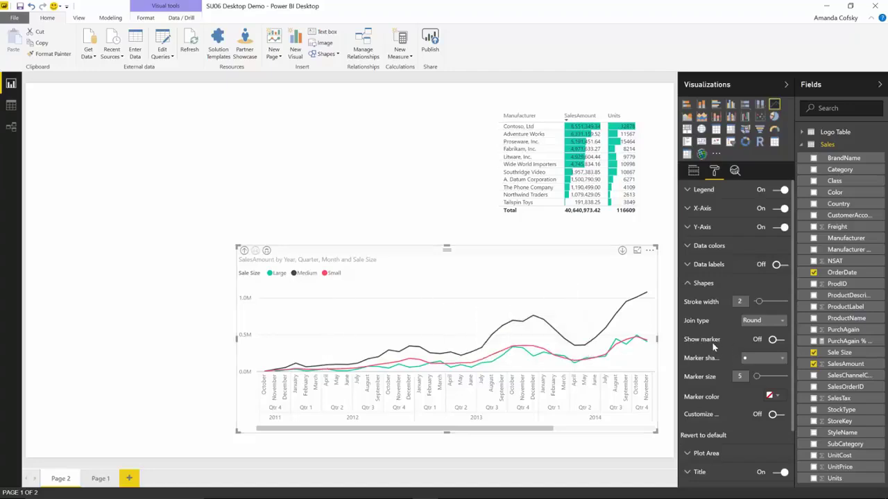
left_click(777, 341)
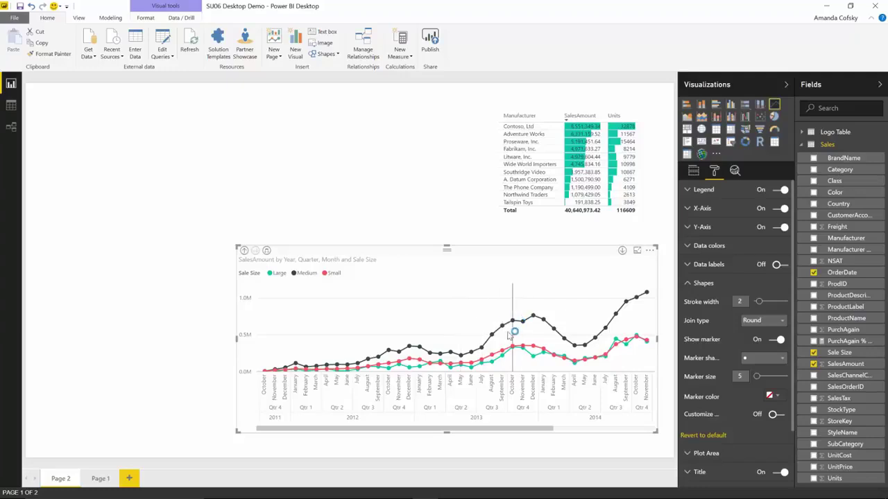
mouse_move(537, 337)
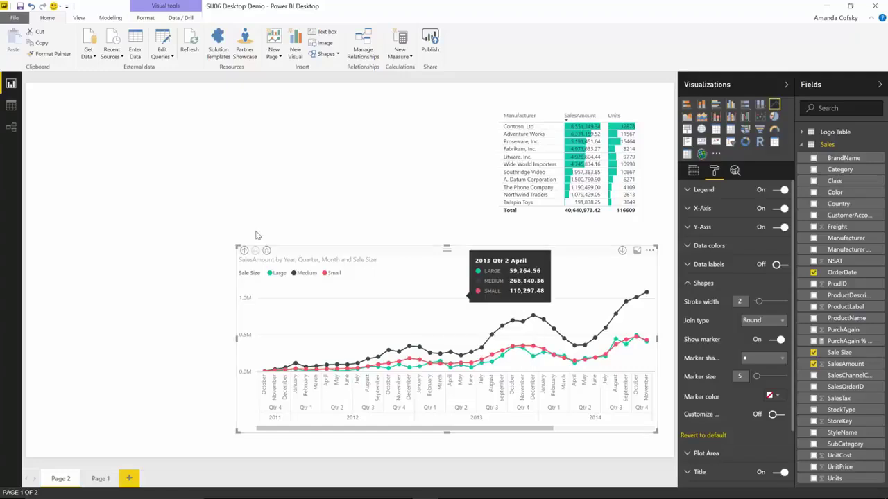
- Enlarge the line chart toward its upper-left corner and reopen its formatting options
left_click_drag(235, 237, 198, 240)
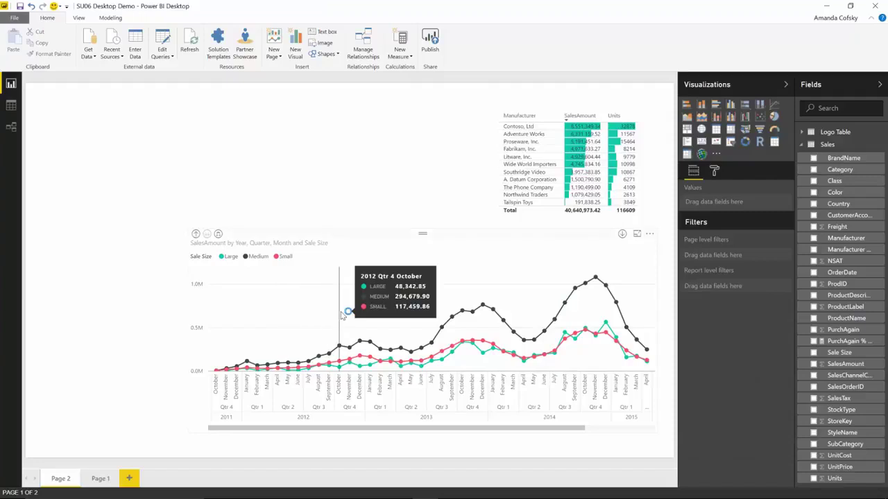
left_click(347, 310)
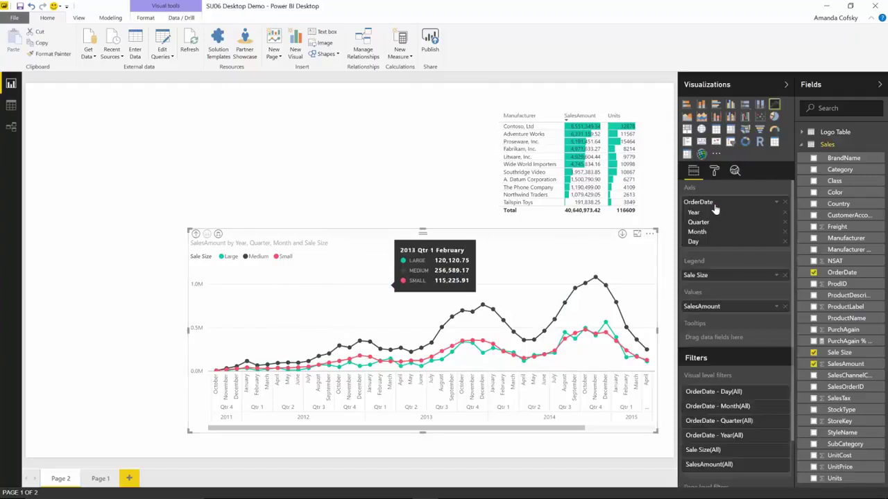
left_click(714, 172)
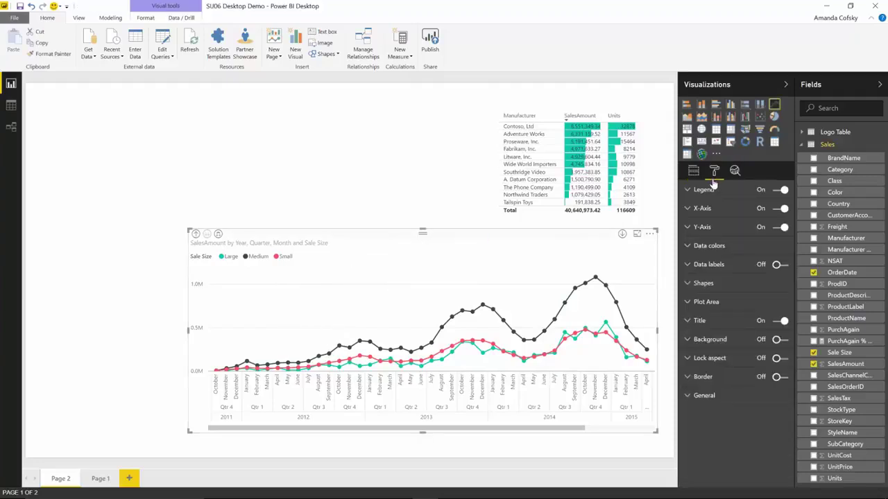
- Try the square marker shape on all series of the line chart and switch back to round markers
left_click(727, 284)
scroll(744, 362, "down", 1)
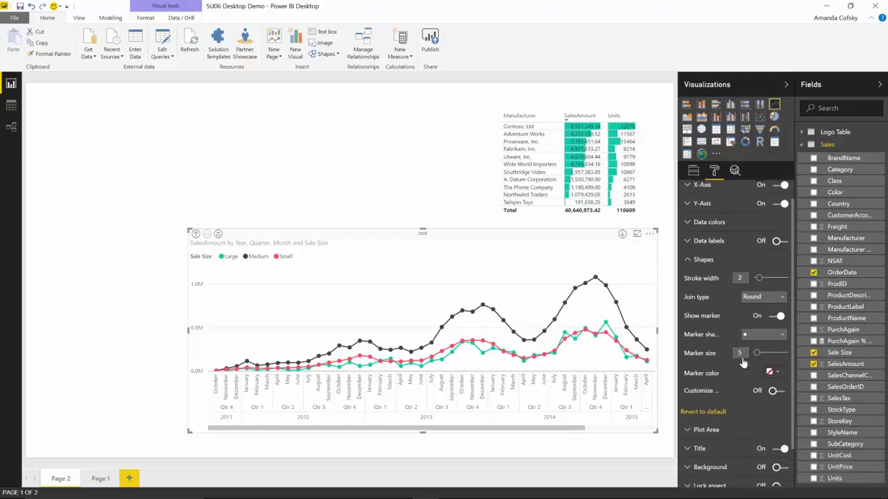
left_click(752, 339)
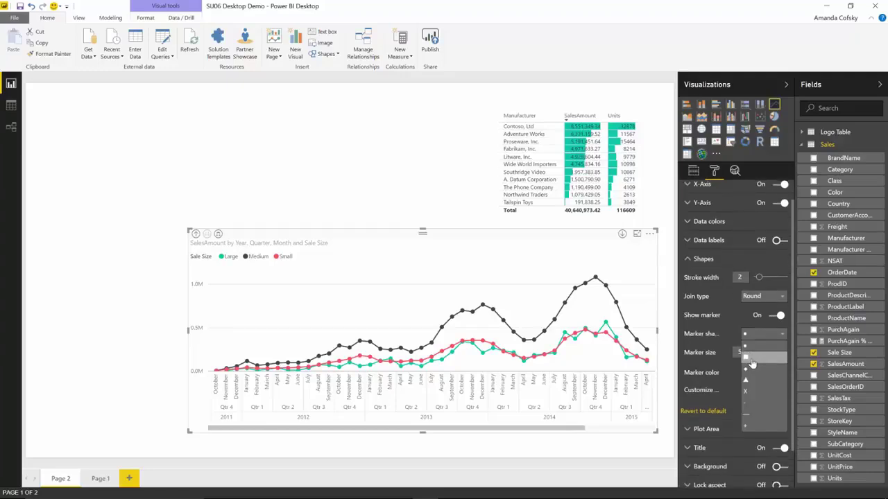
left_click(752, 363)
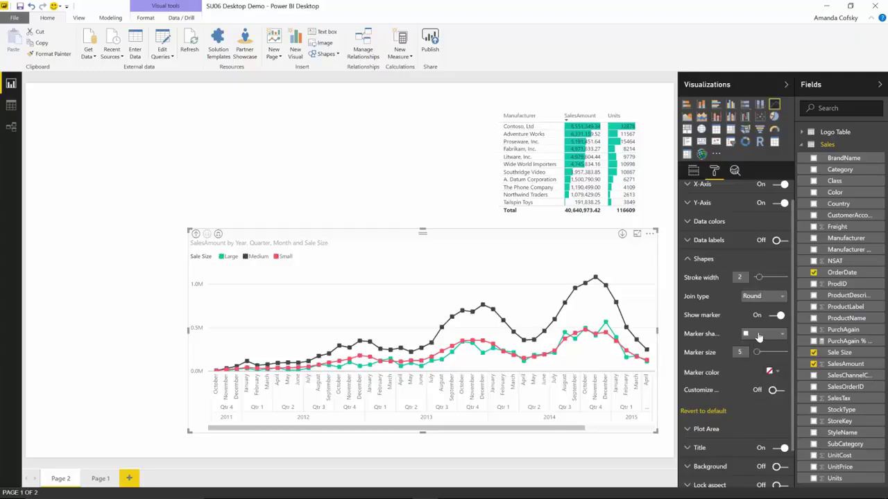
left_click(759, 337)
left_click(759, 350)
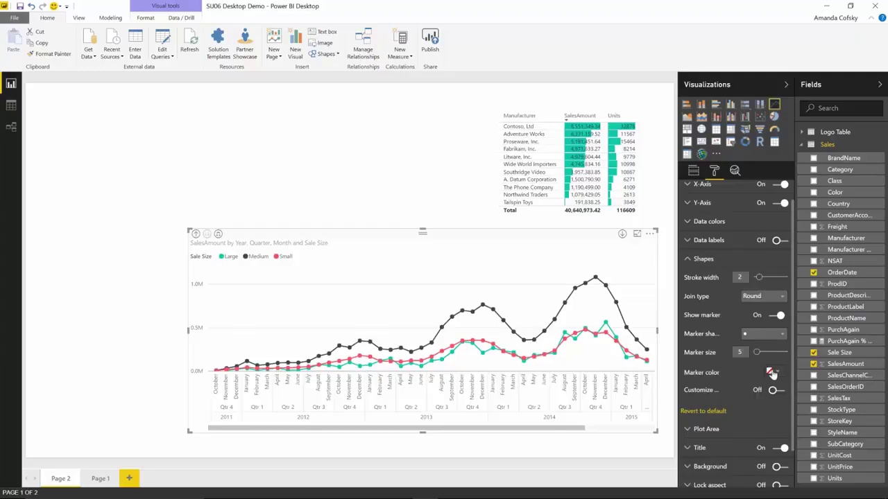
- Try a purple marker color on the line chart and revert it to the default
left_click(770, 373)
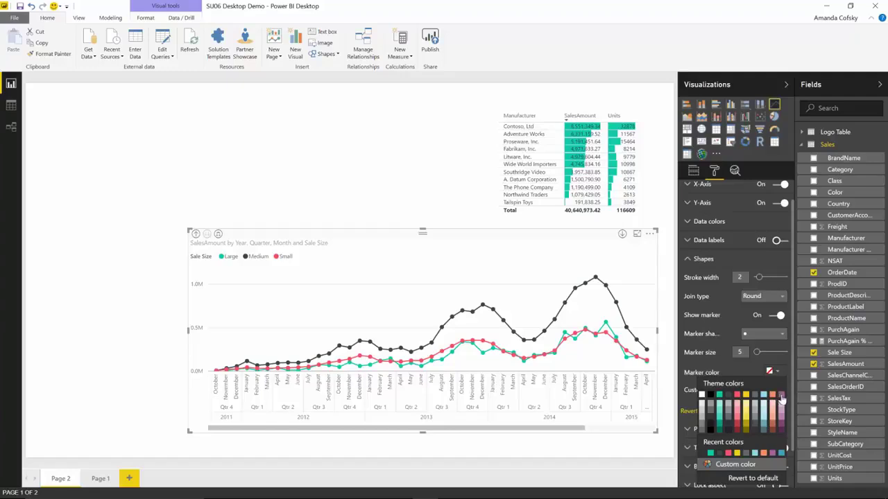
left_click(782, 398)
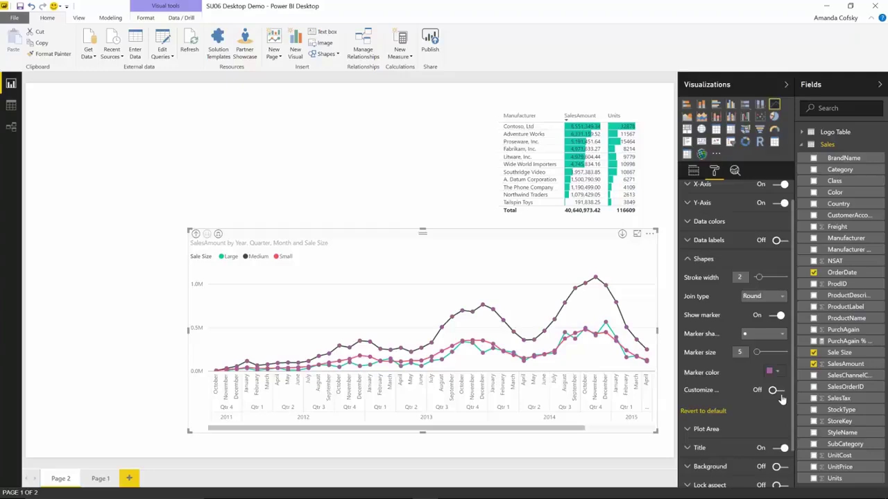
left_click(774, 375)
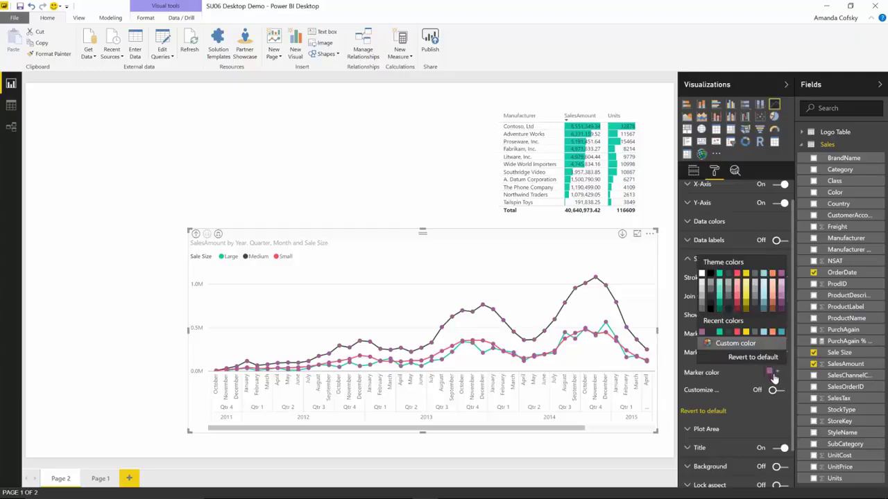
left_click(762, 359)
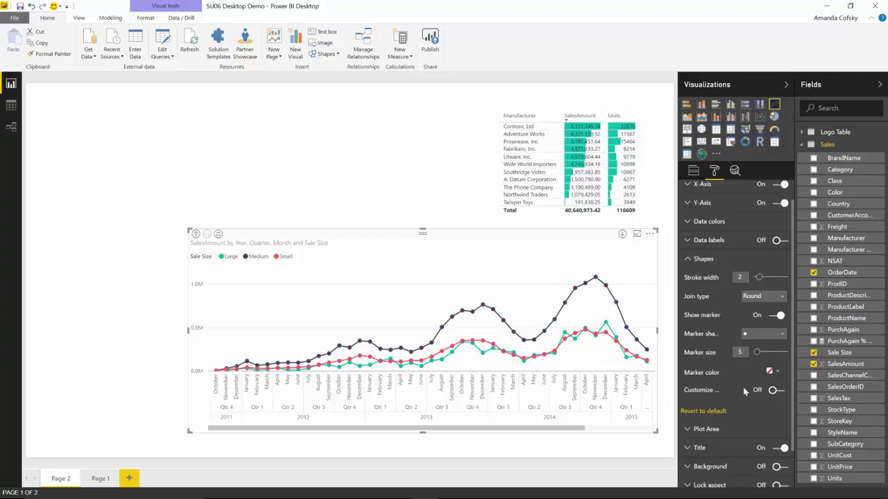
- Turn on per-series customization for the line chart's shapes and give the Medium series square markers
left_click(774, 391)
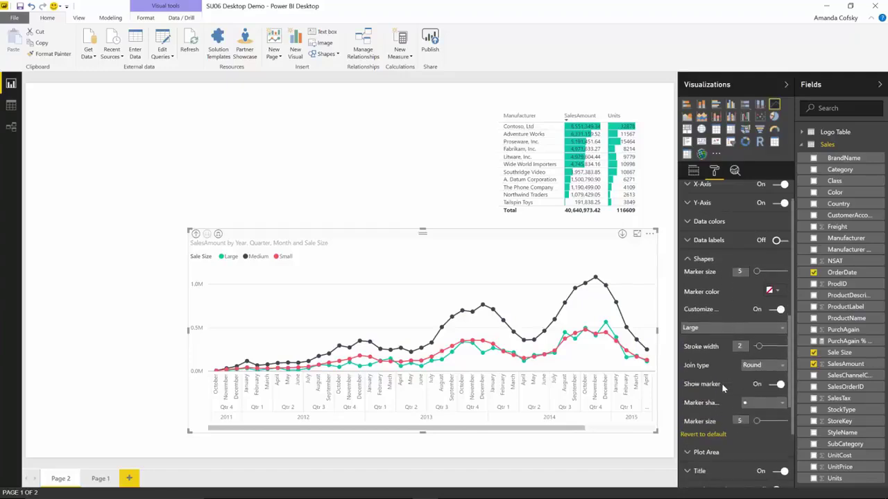
left_click(710, 304)
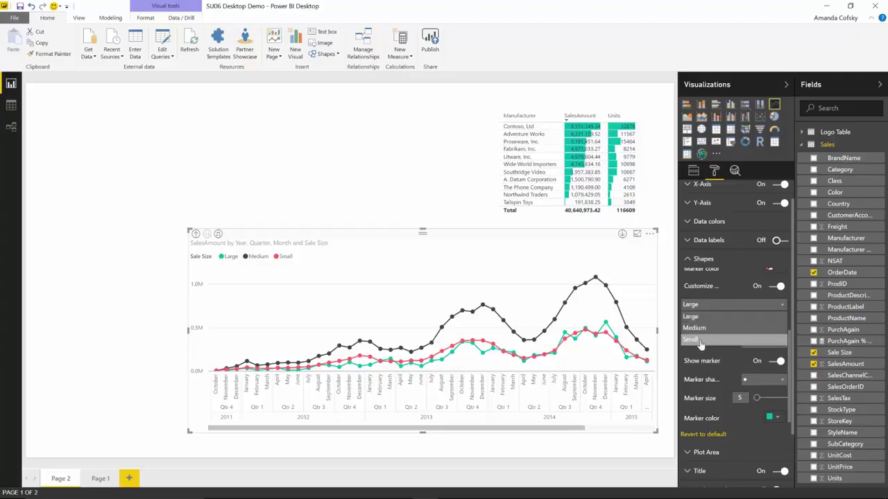
left_click(703, 310)
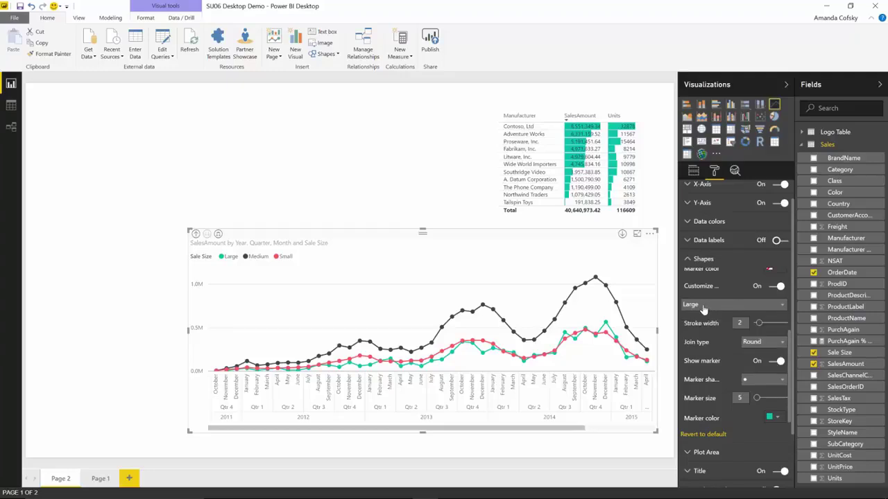
left_click(719, 309)
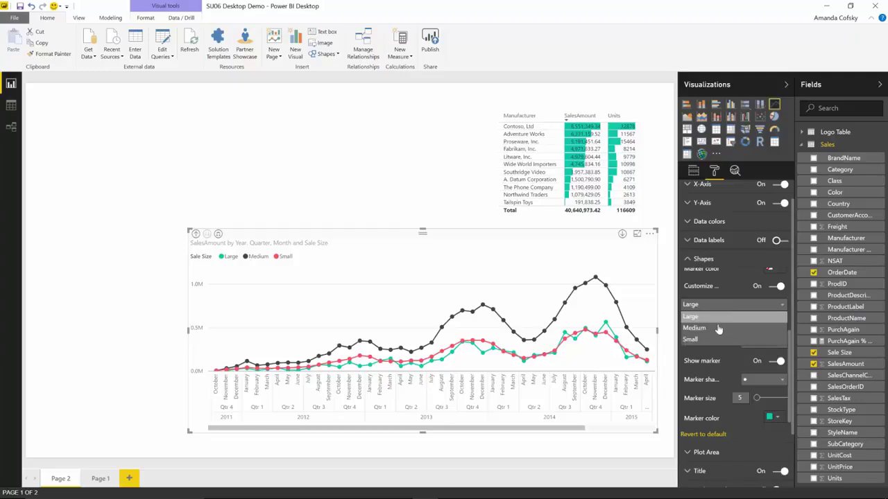
left_click(718, 327)
left_click(774, 382)
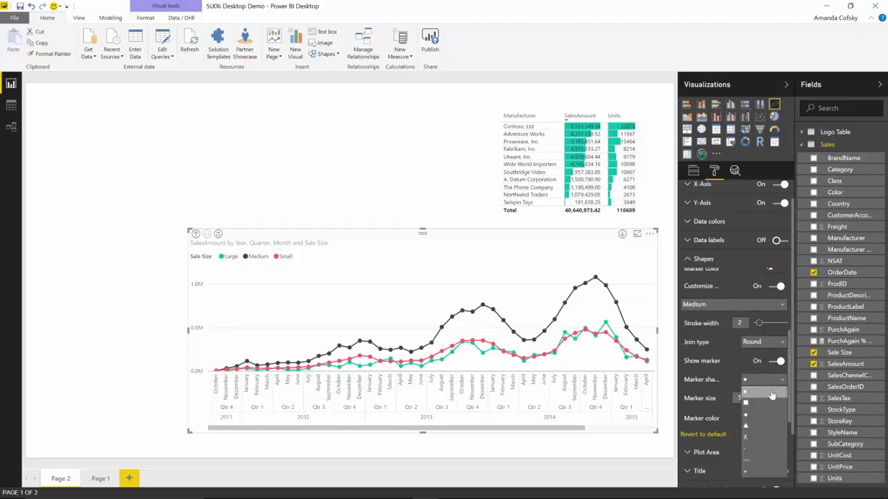
left_click(772, 393)
- Give the line chart's Small series triangle markers
left_click(732, 309)
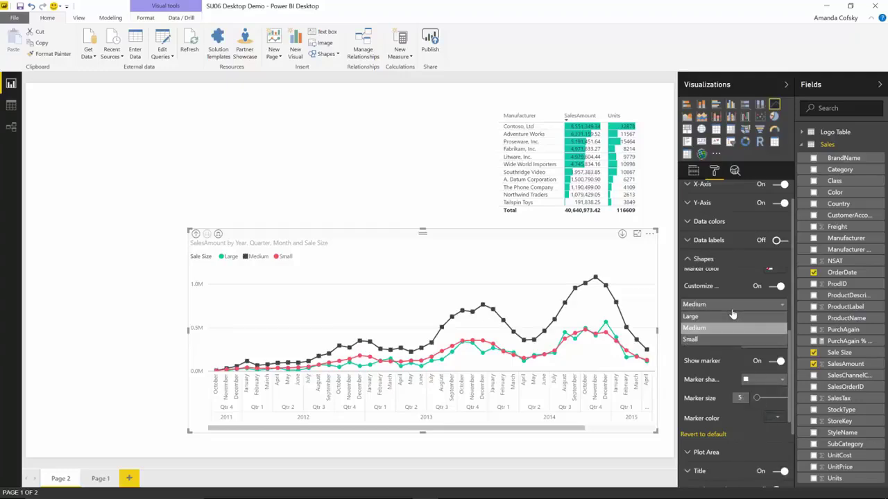
left_click(726, 339)
left_click(754, 383)
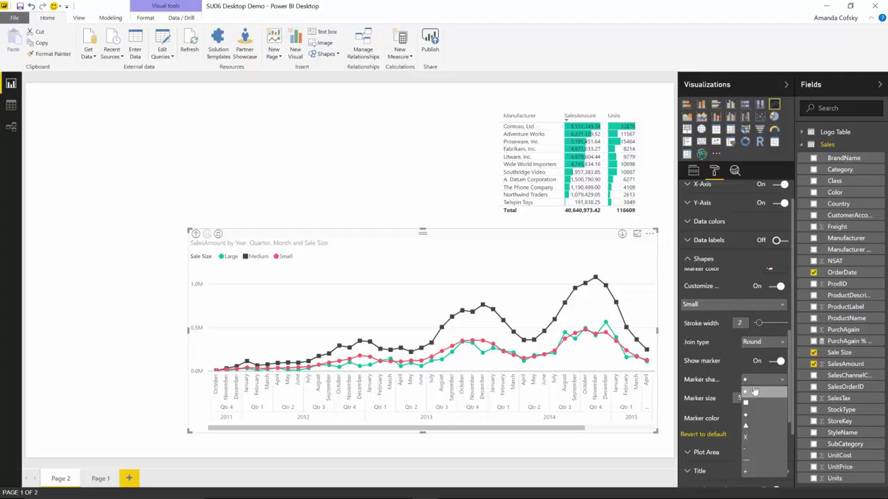
left_click(761, 430)
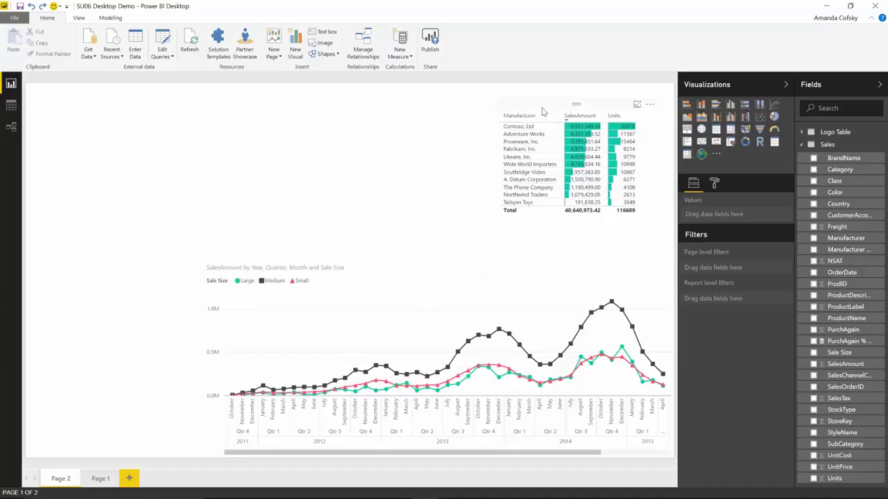
- Set the manufacturer table's column header font to Comic Sans MS and widen the table slightly to the left
left_click(543, 111)
left_click(714, 186)
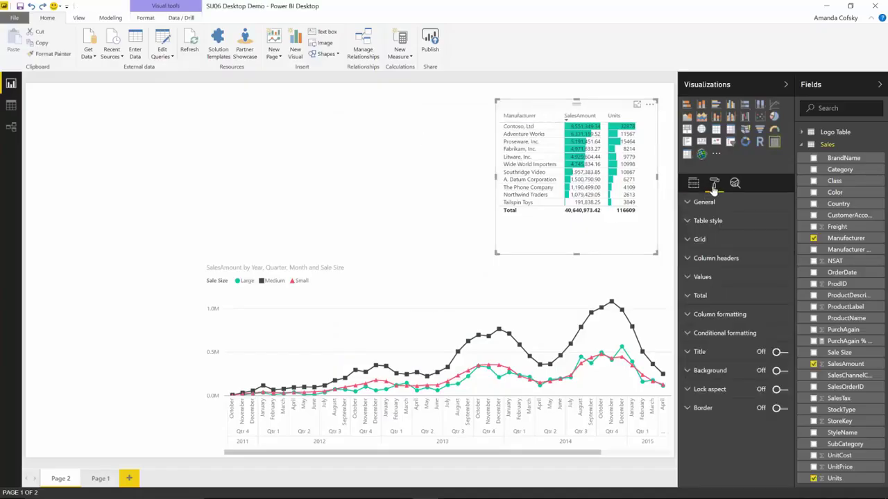
left_click(714, 262)
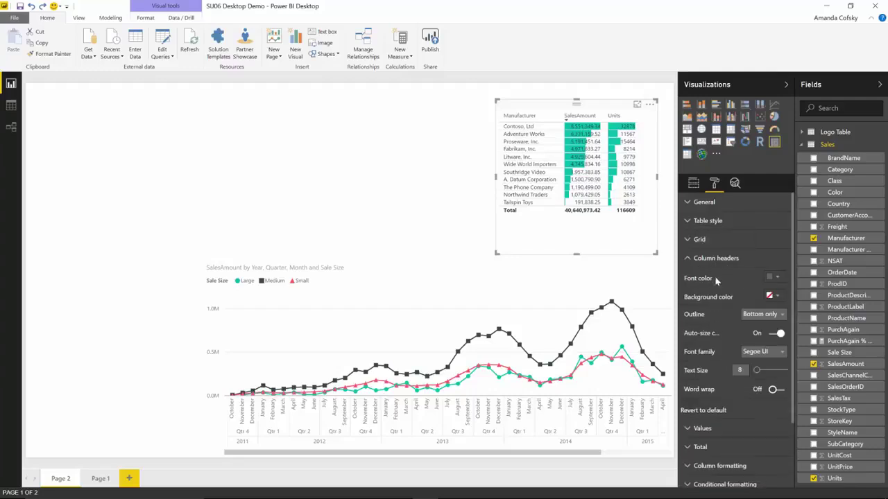
left_click(763, 357)
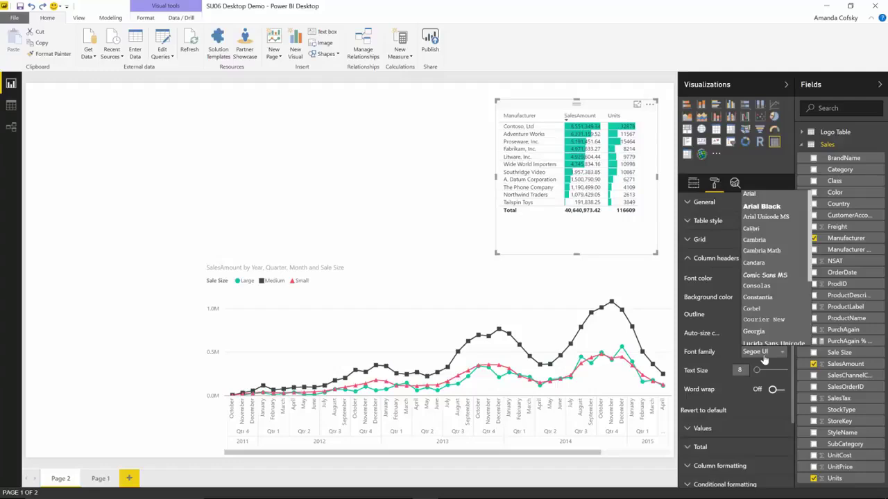
scroll(778, 261, "down", 1)
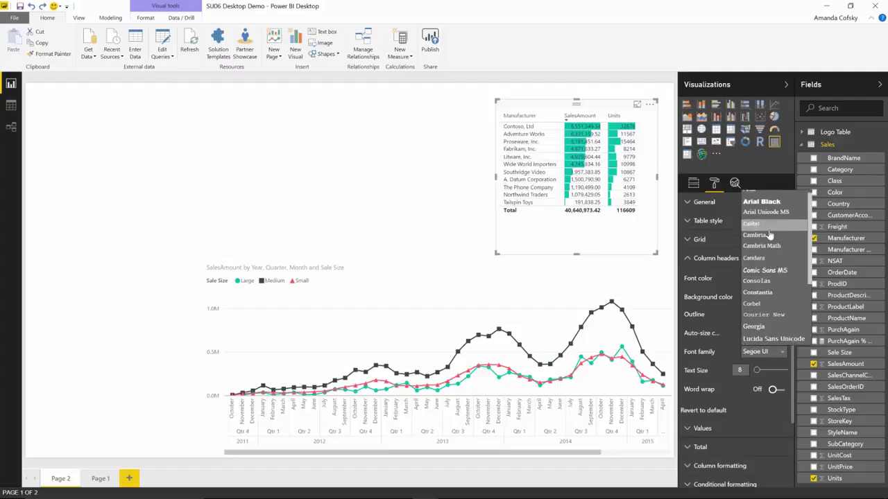
left_click(769, 270)
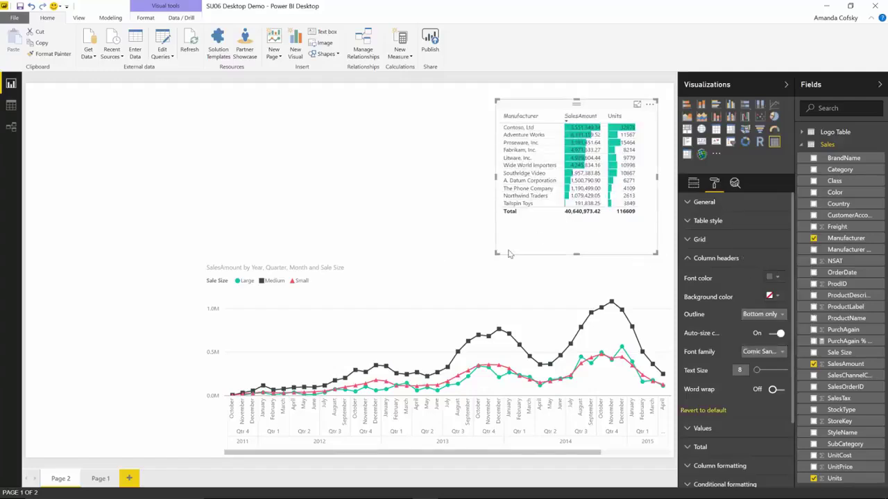
left_click_drag(496, 251, 476, 256)
left_click(662, 246)
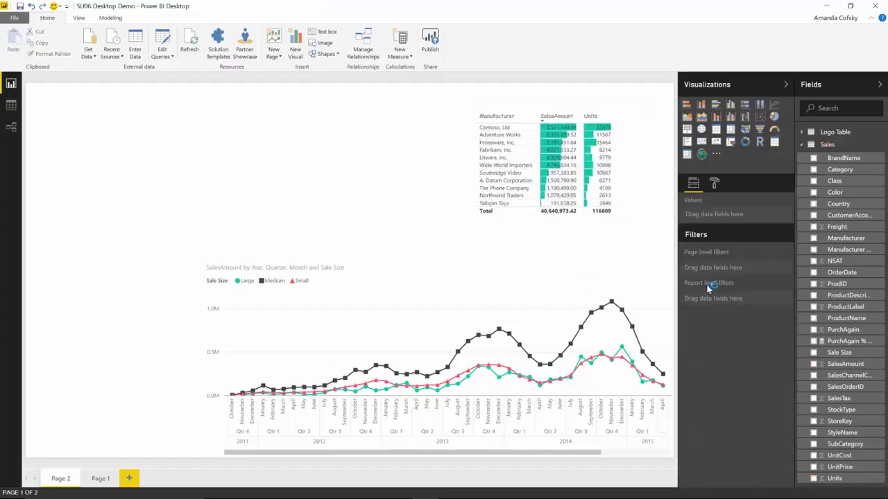
- Set the font family of the manufacturer table's values to Calibri and deselect the table
left_click(639, 174)
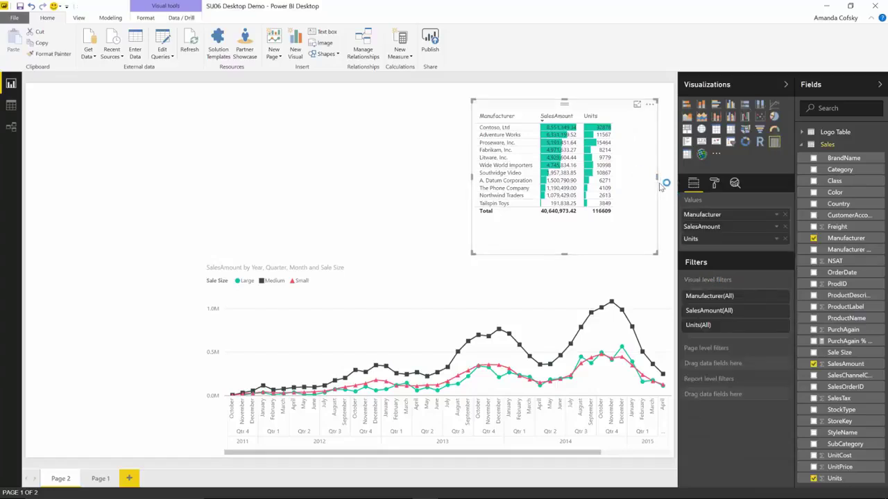
left_click(714, 183)
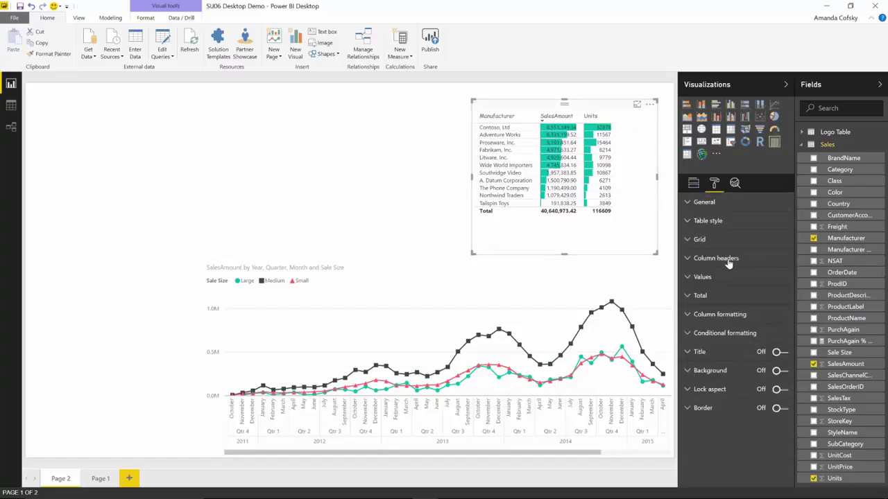
left_click(719, 280)
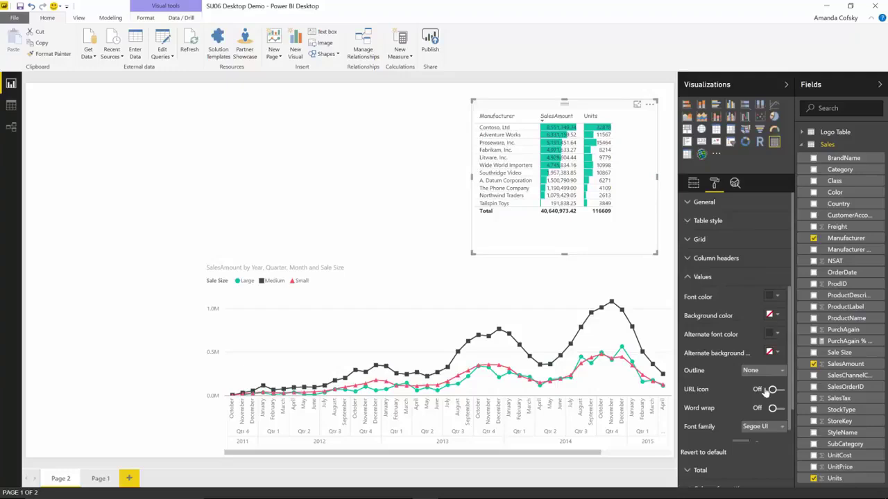
left_click(761, 426)
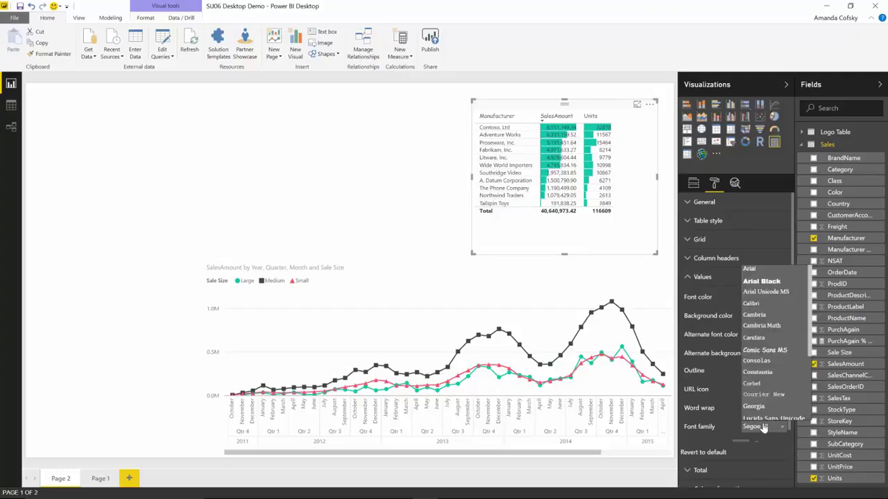
left_click(763, 304)
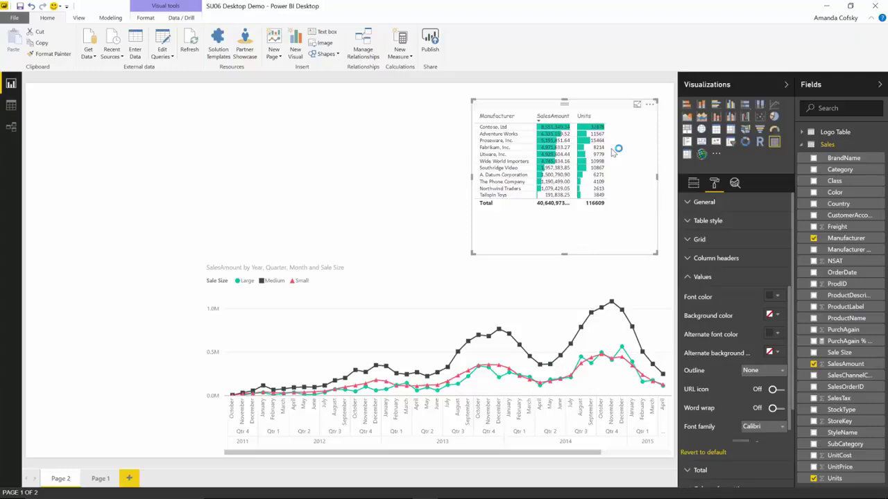
left_click(405, 172)
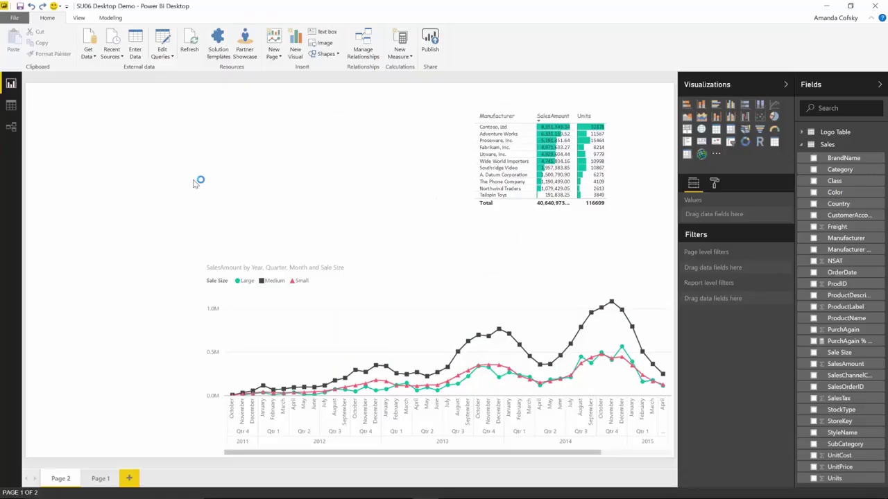
- Add a slicer on the Logo field from Logo Table and resize it to about 176 wide by 400 high
left_click(729, 142)
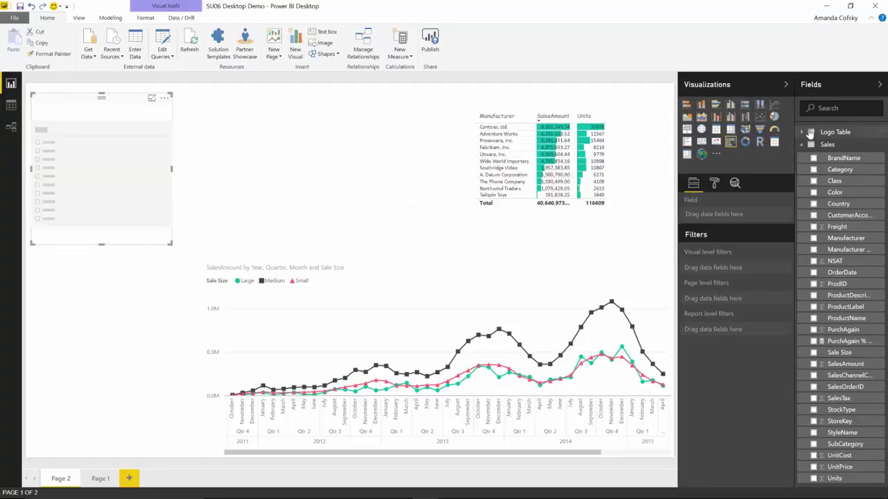
left_click(803, 133)
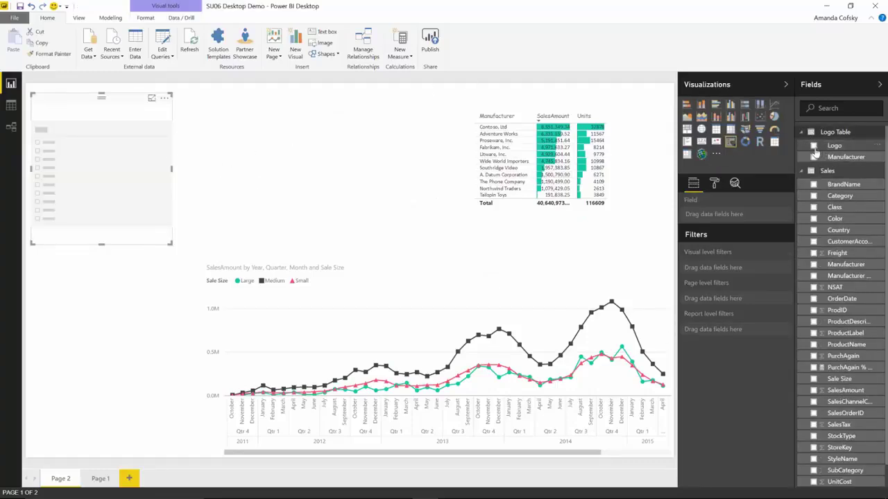
left_click(813, 146)
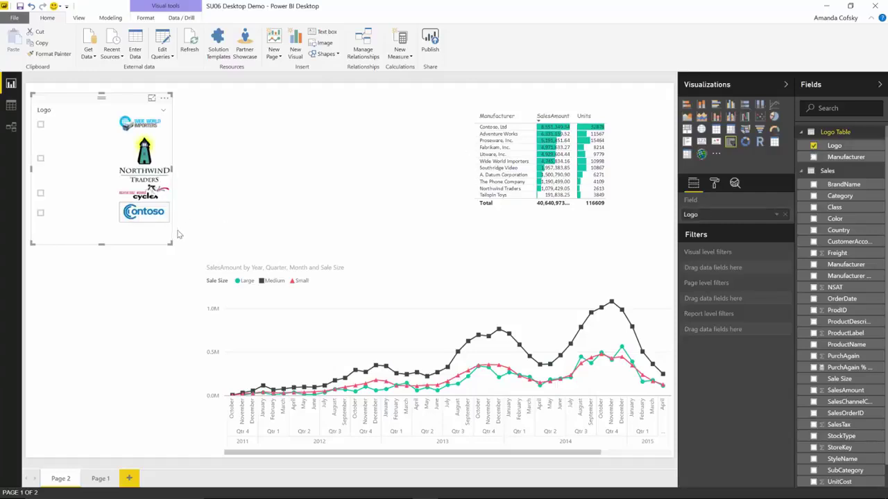
left_click_drag(171, 245, 123, 309)
left_click(124, 308)
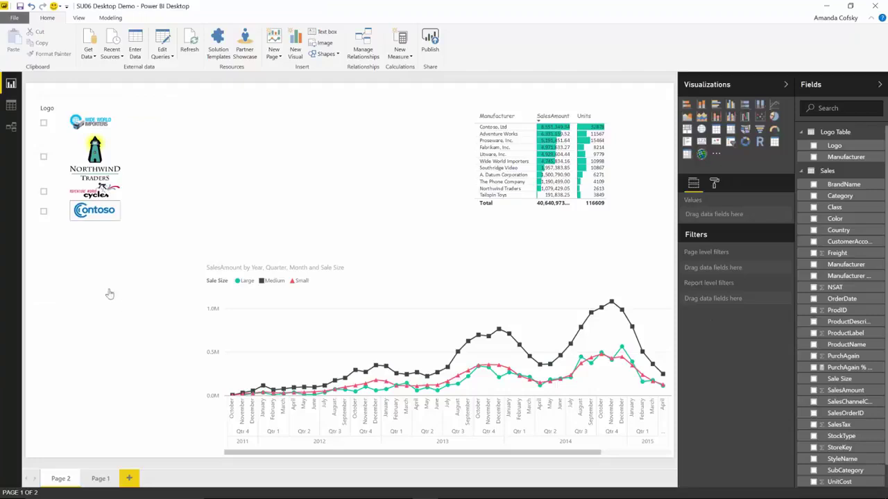
- Set the logo slicer's orientation to Horizontal and resize it into a short, wide strip that shows all four logos in one row
left_click(91, 268)
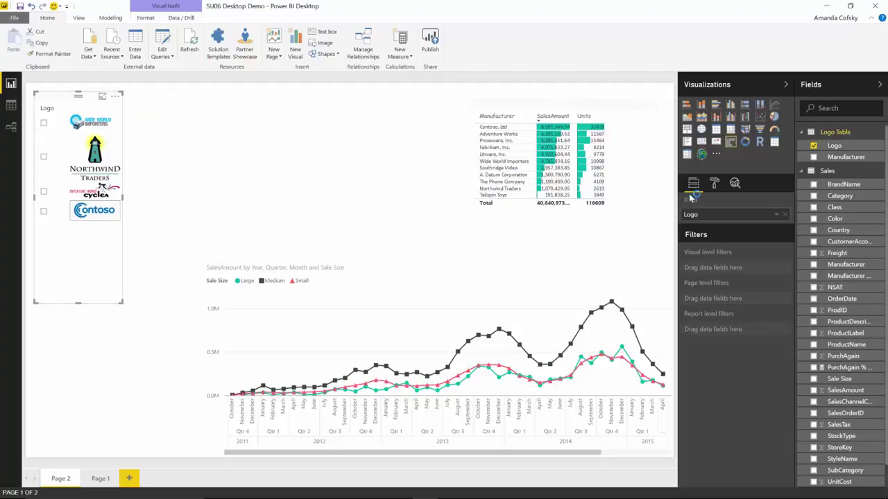
left_click(714, 184)
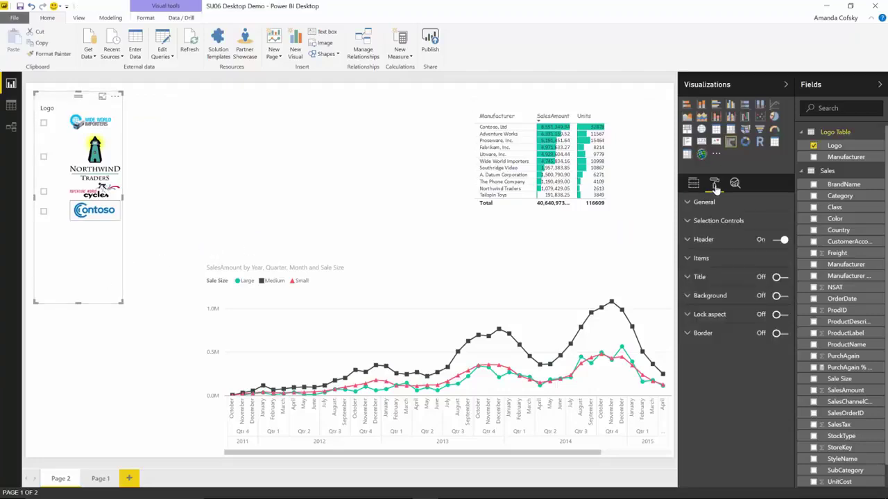
left_click(709, 208)
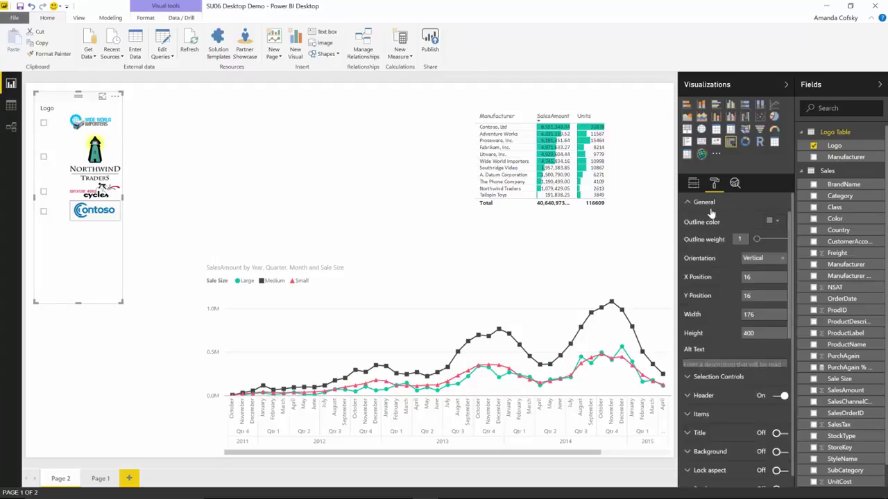
left_click(760, 259)
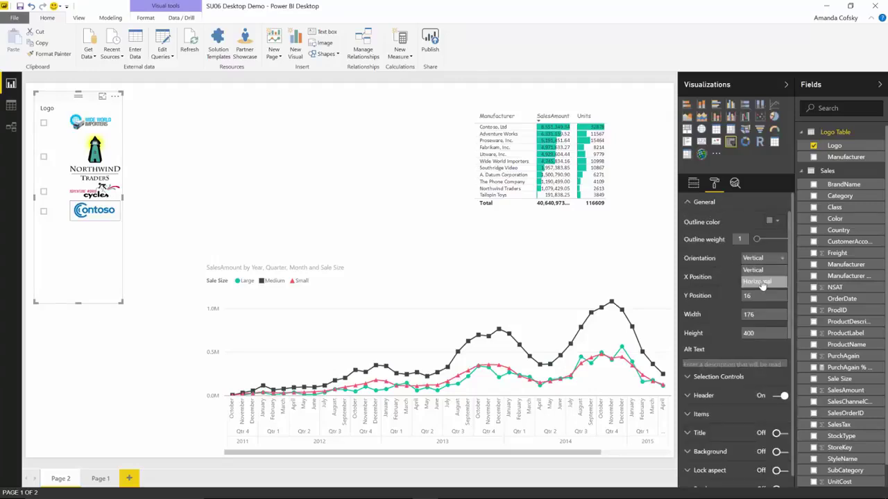
left_click(761, 283)
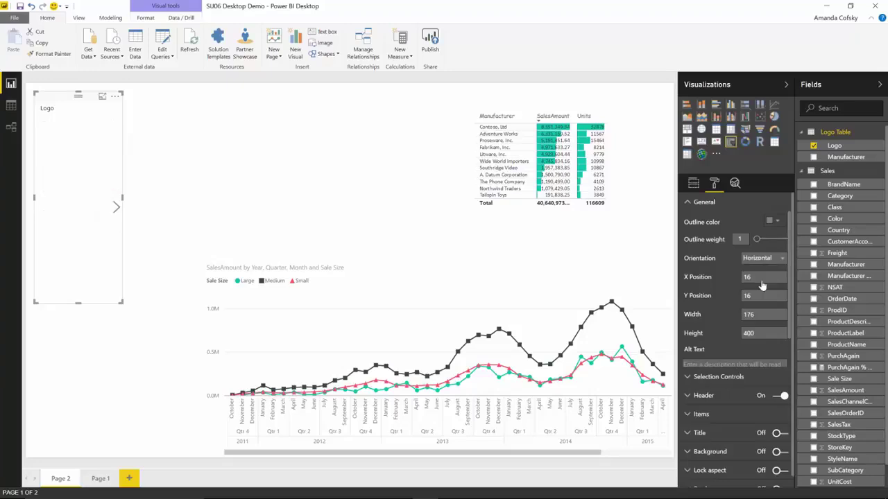
left_click_drag(119, 305, 349, 180)
left_click(348, 179)
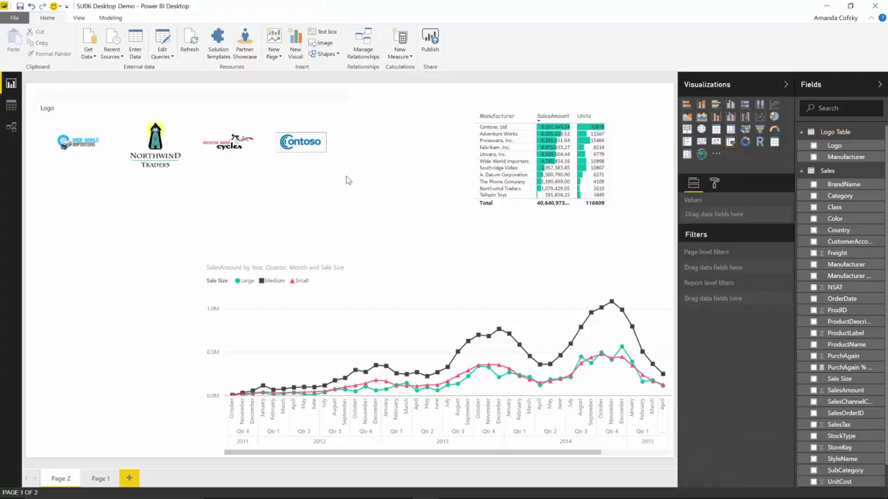
- Filter the report with the logo slicer by several manufacturer logos in turn, clear the selection, and deselect the slicer
left_click(211, 111)
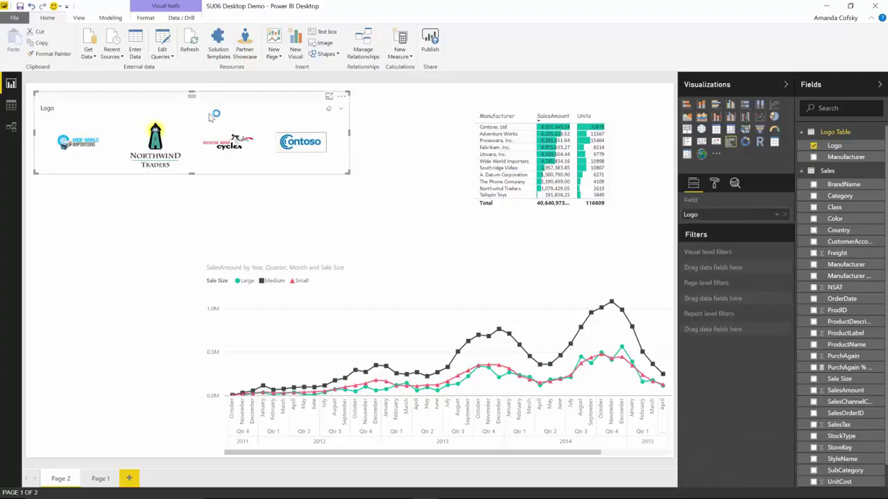
left_click(287, 142)
left_click(239, 143)
left_click(169, 154)
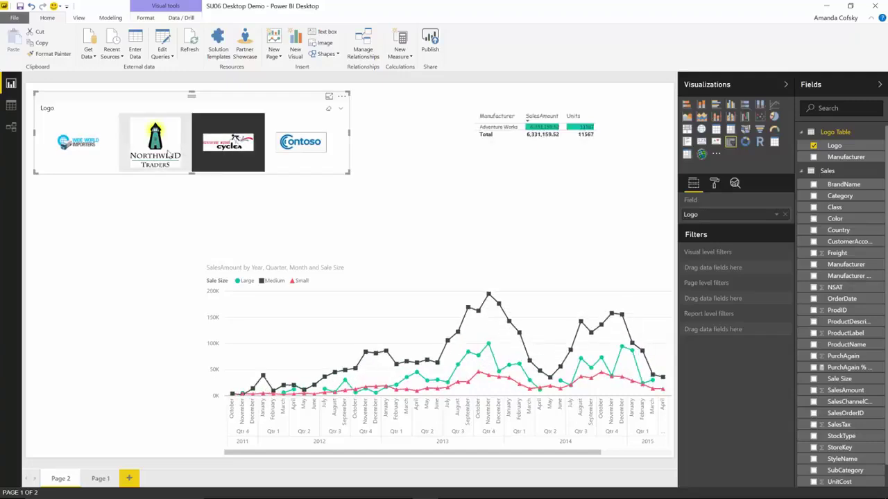
left_click(86, 148)
left_click(85, 148)
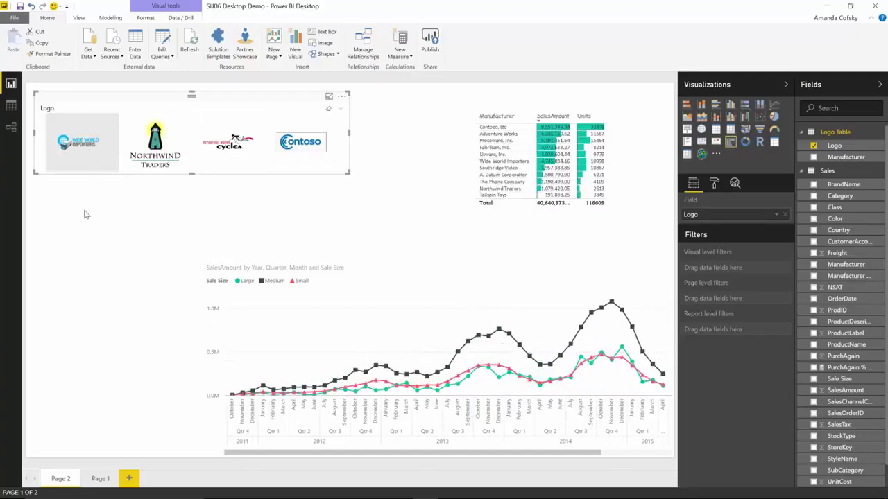
left_click(84, 215)
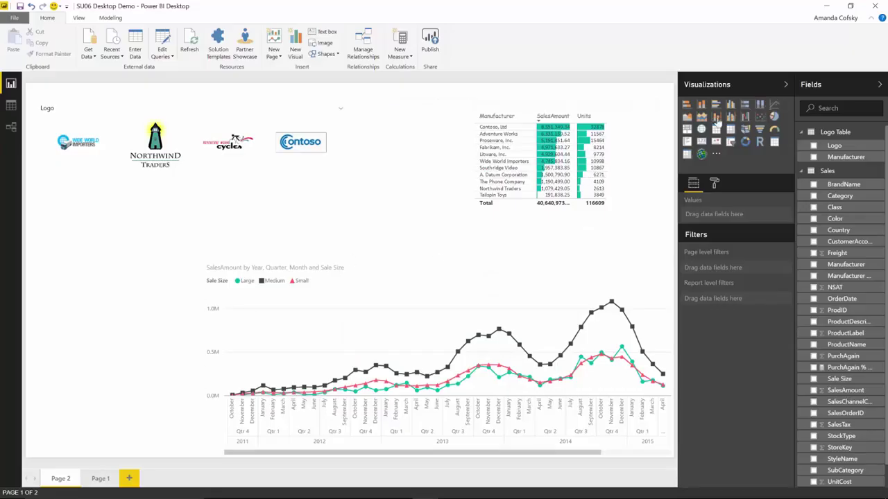
- Add a line and clustered column chart in the page's lower-left corner and enlarge it to fill the space beside the line chart
left_click(729, 119)
left_click_drag(103, 191, 59, 313)
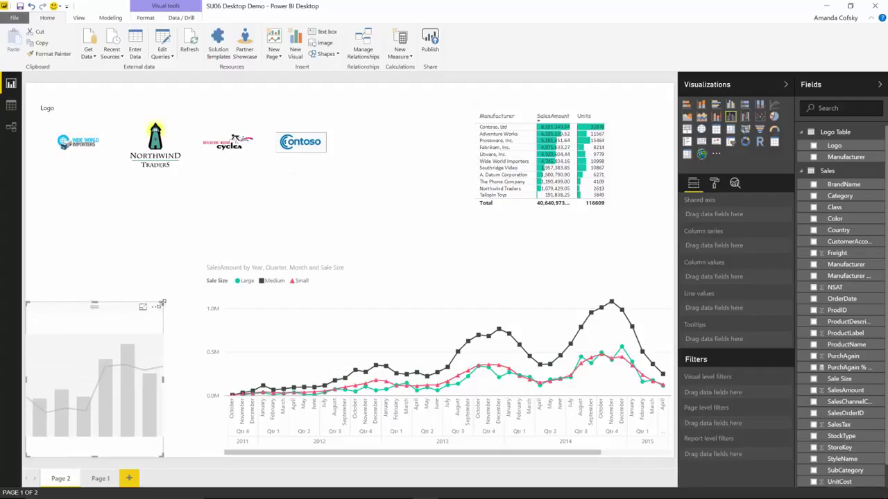
left_click_drag(165, 301, 196, 263)
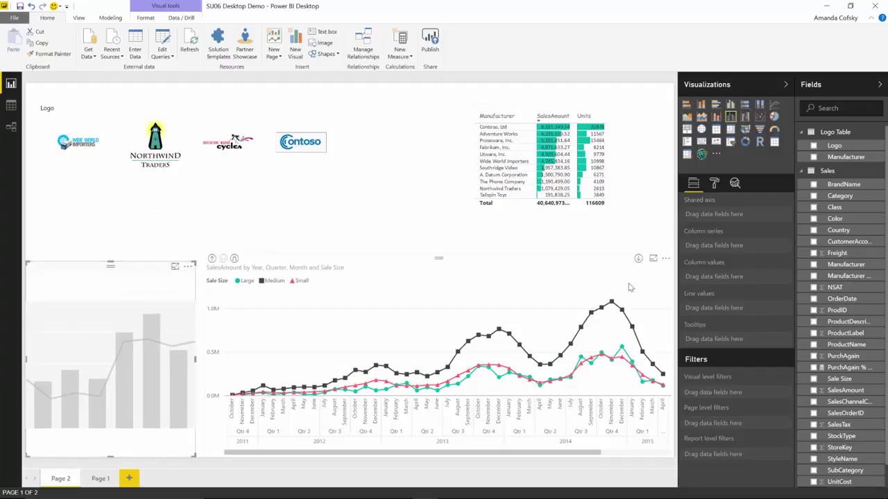
- Assign Category to the combo chart's shared axis, NSAT and PurchAgain to column values, and PurchAgain % difference from NSAT to line values
left_click_drag(840, 195, 772, 222)
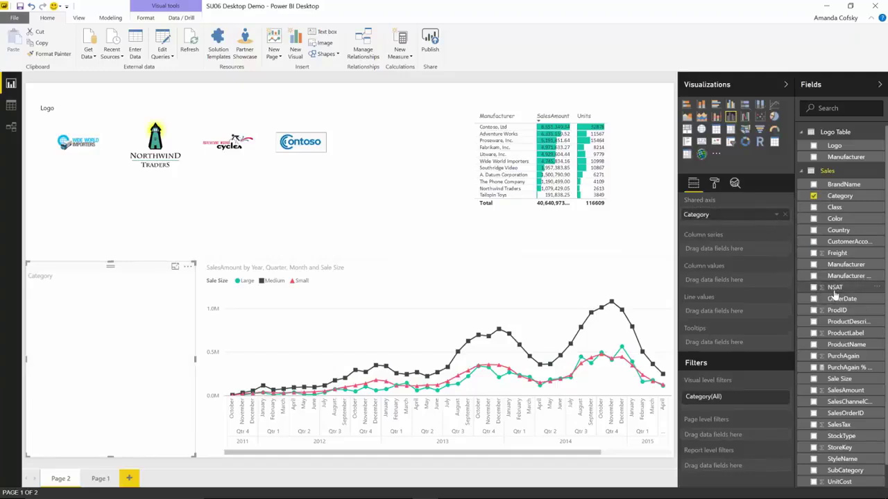
left_click_drag(823, 292, 769, 290)
left_click_drag(852, 357, 761, 289)
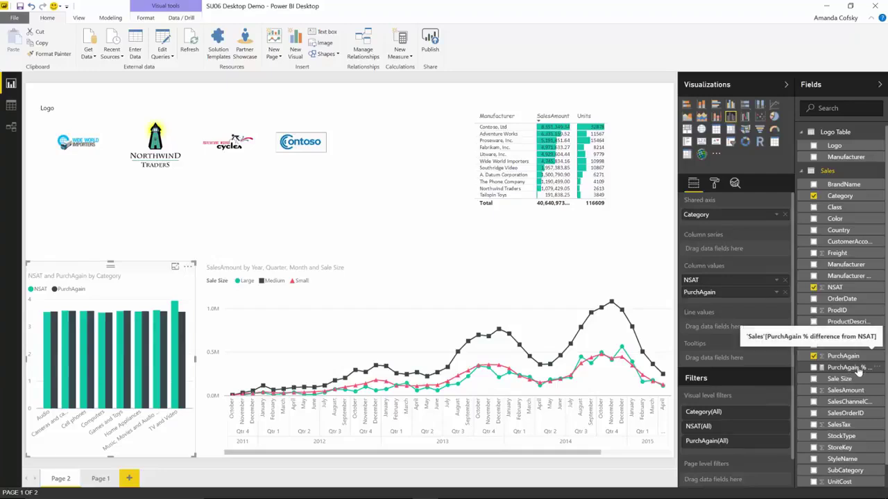
left_click_drag(859, 371, 759, 334)
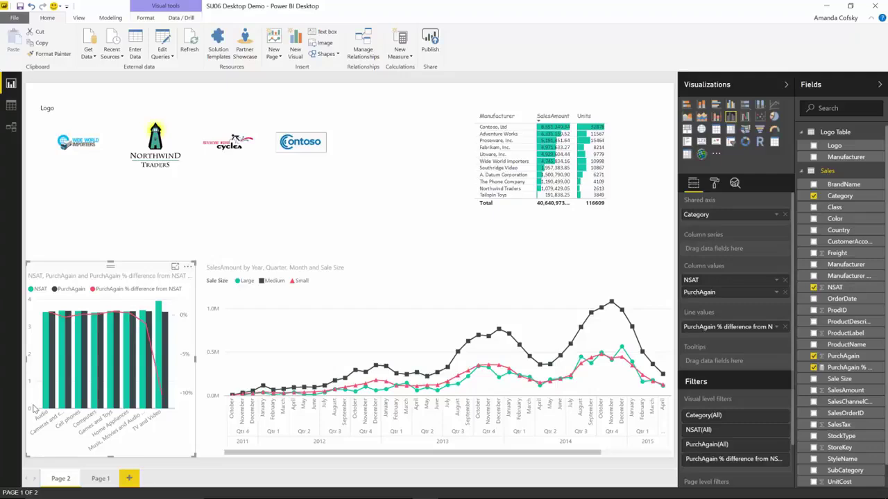
- Turn on Align zeros for the combo chart's Y-axes
left_click(714, 184)
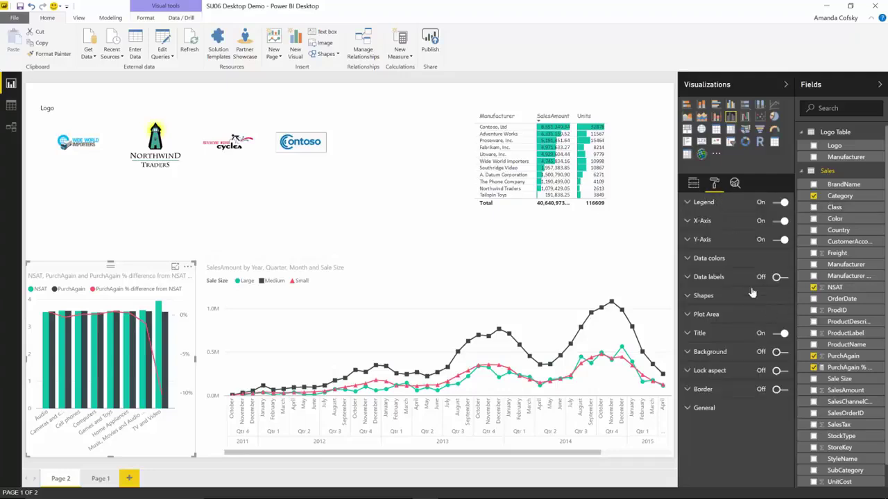
left_click(715, 241)
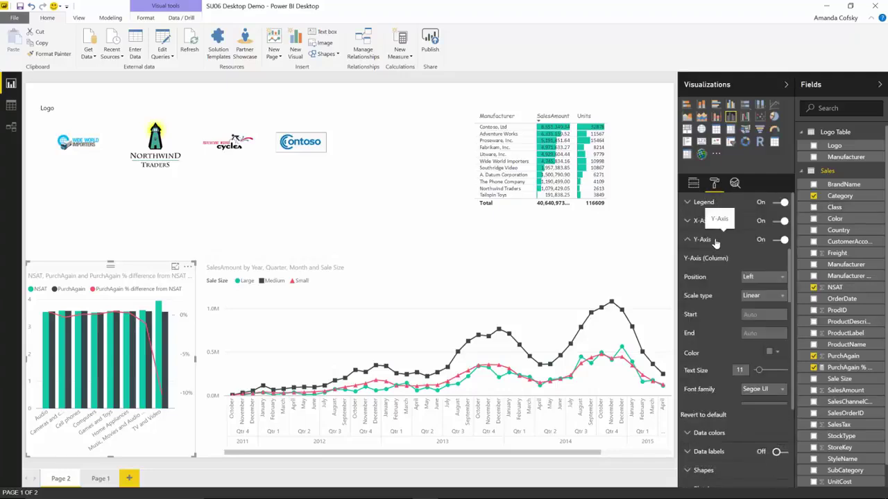
scroll(732, 332, "down", 5)
scroll(731, 332, "down", 2)
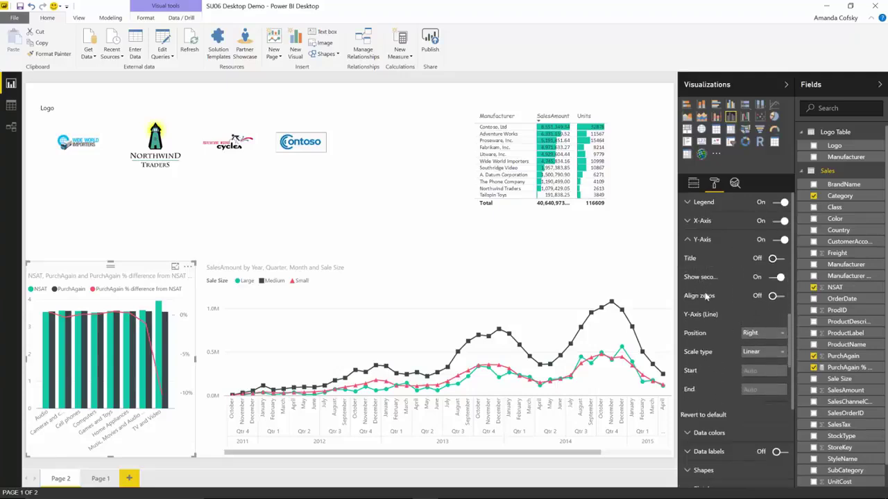
mouse_move(702, 299)
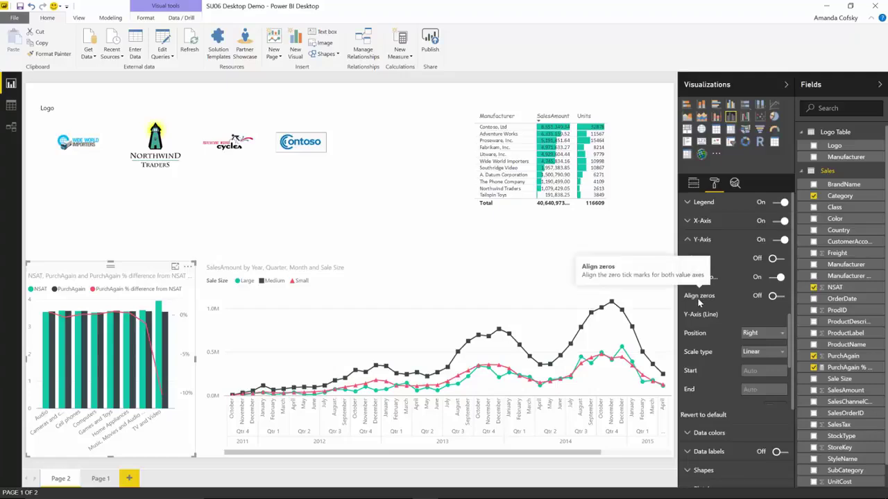
left_click(774, 297)
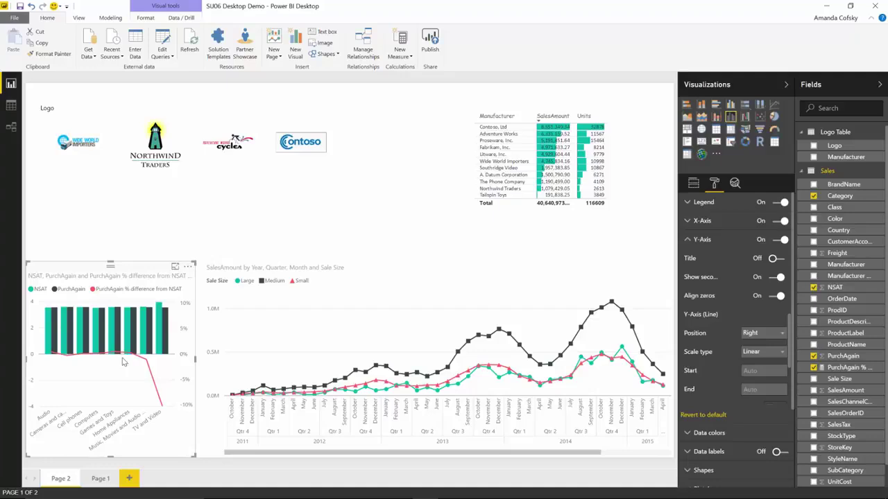
- Turn on Shade area for the combo chart's line
left_click(702, 240)
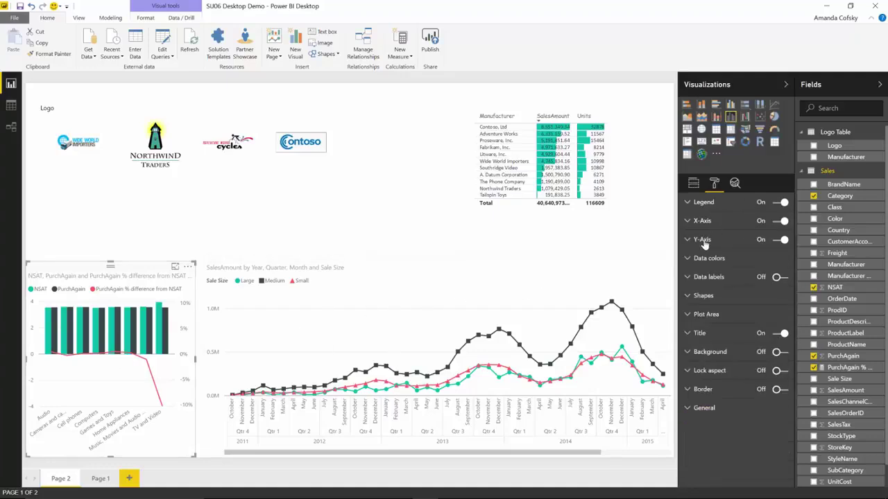
left_click(704, 297)
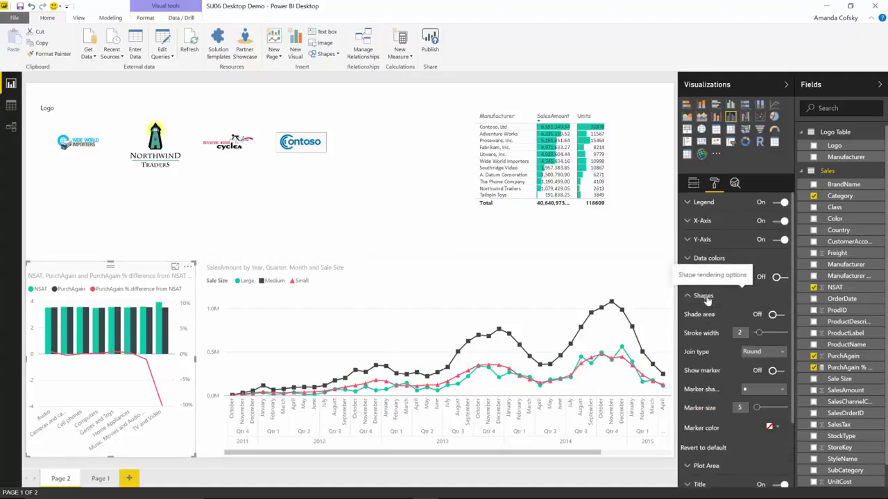
left_click(773, 316)
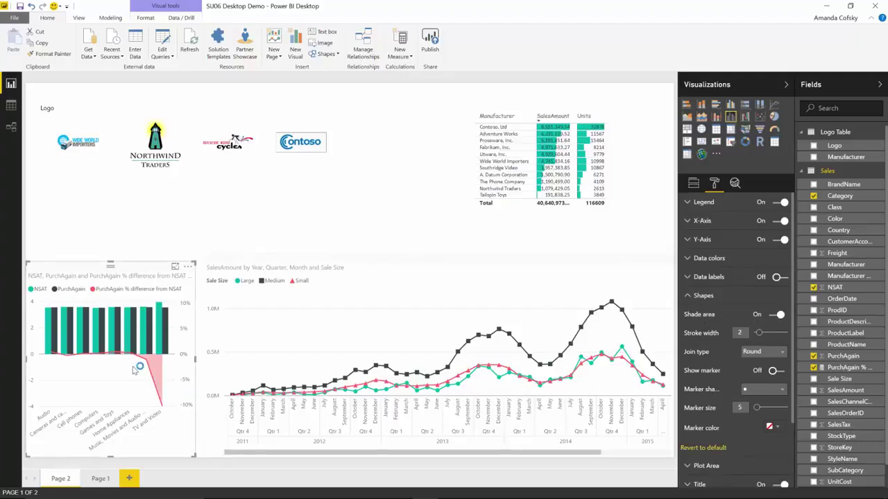
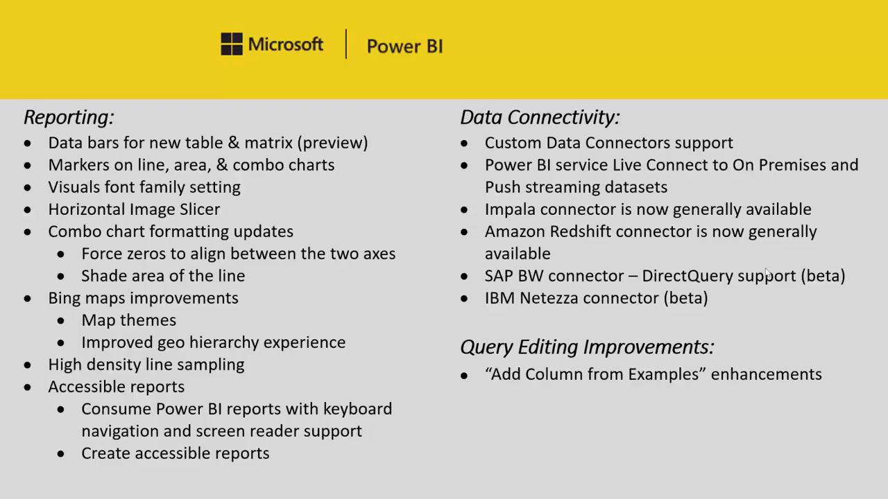
- Switch to Power BI Desktop and open the alt text description of the SalesAmount line chart by Category for editing
key("alt+Tab")
key("alt+Tab")
key("Tab")
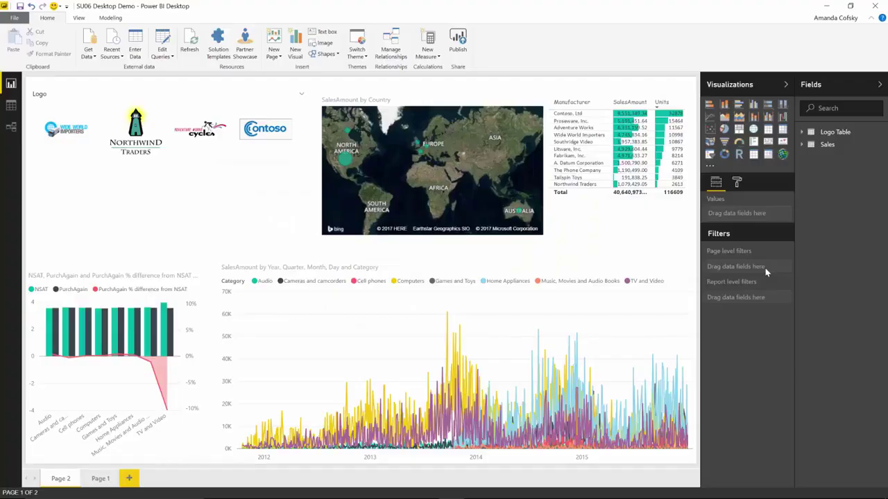
left_click(625, 309)
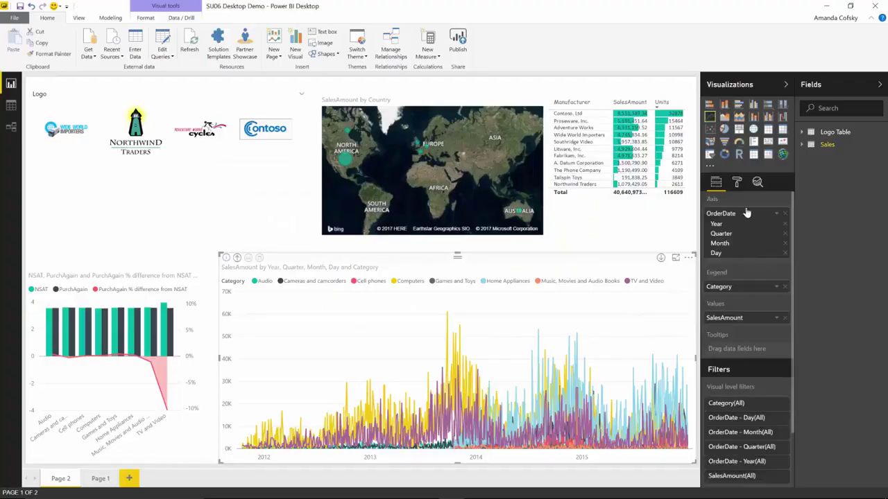
left_click(737, 183)
left_click(734, 408)
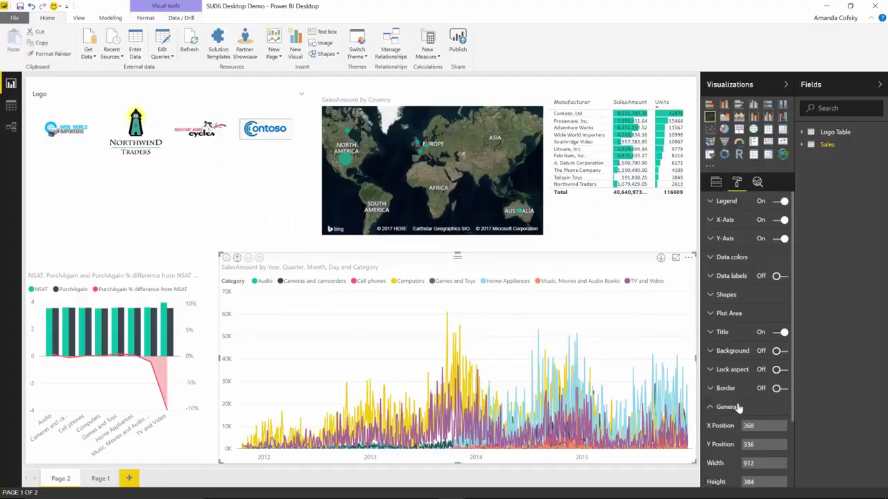
scroll(740, 407, "down", 1)
scroll(738, 405, "down", 1)
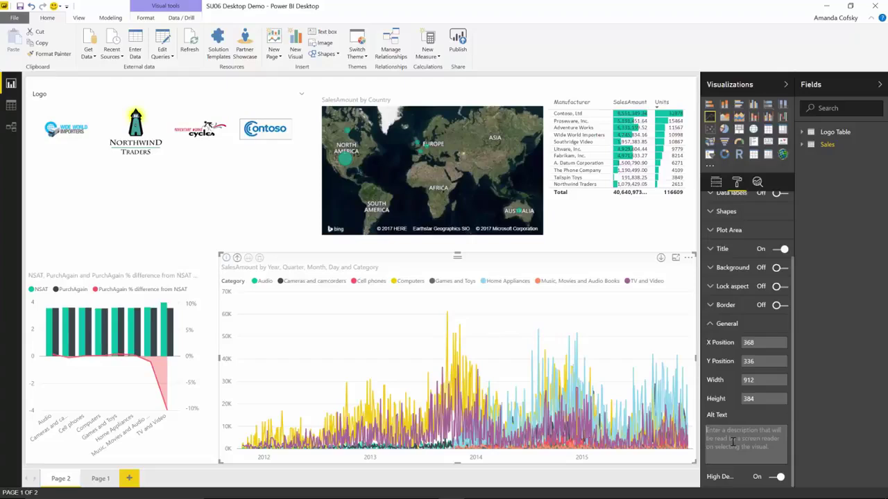
left_click(732, 442)
- Switch to the browser, show the SU06 Desktop Demo report in the Power BI service, and start Narrator
key("alt+Tab")
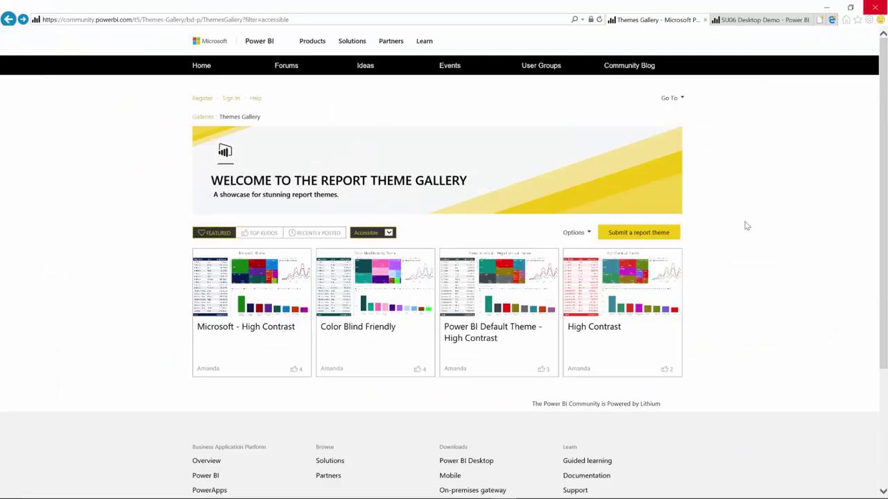
left_click(743, 20)
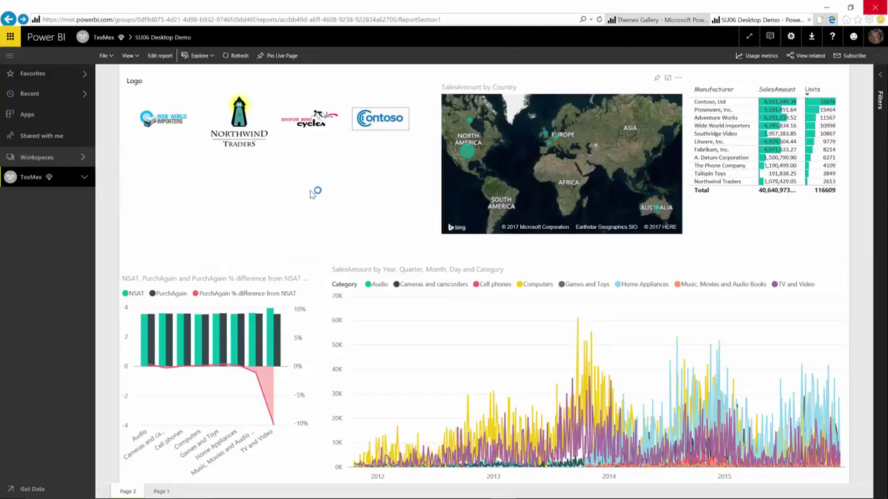
key("super")
type("na")
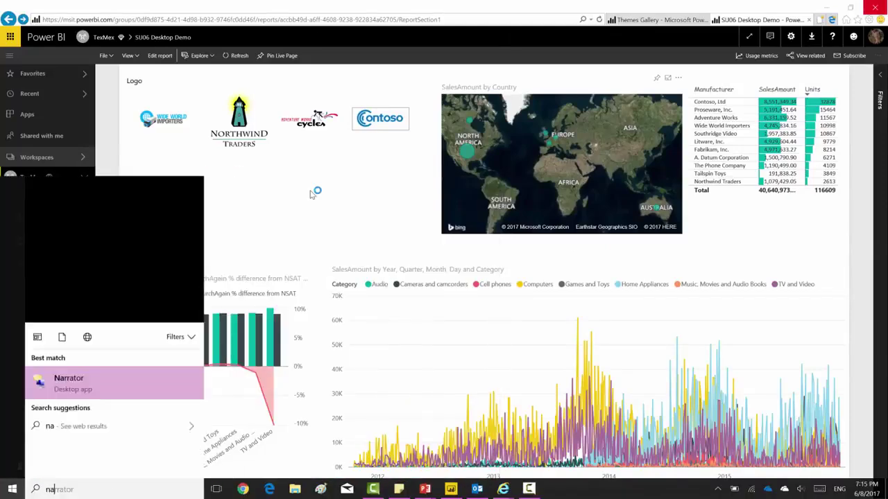
type("rrator")
key("Return")
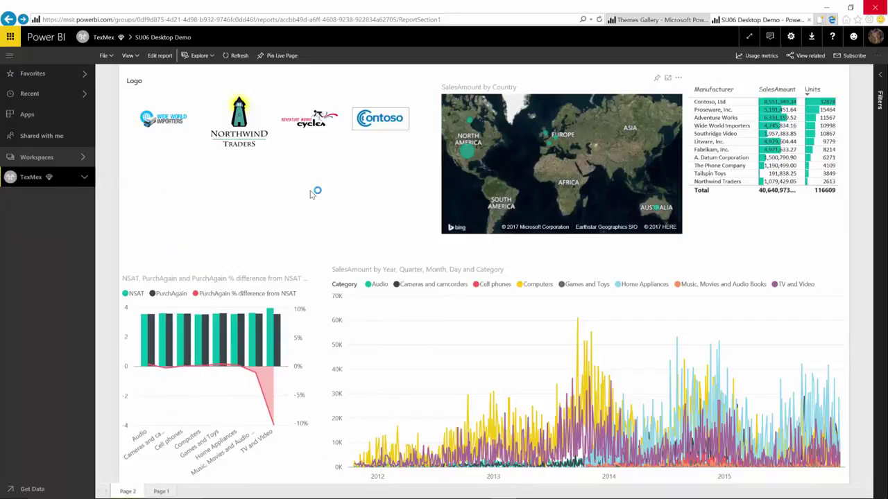
- Move keyboard focus through the report page's visuals, from the map to the logo slicer and the manufacturer table
key("Tab")
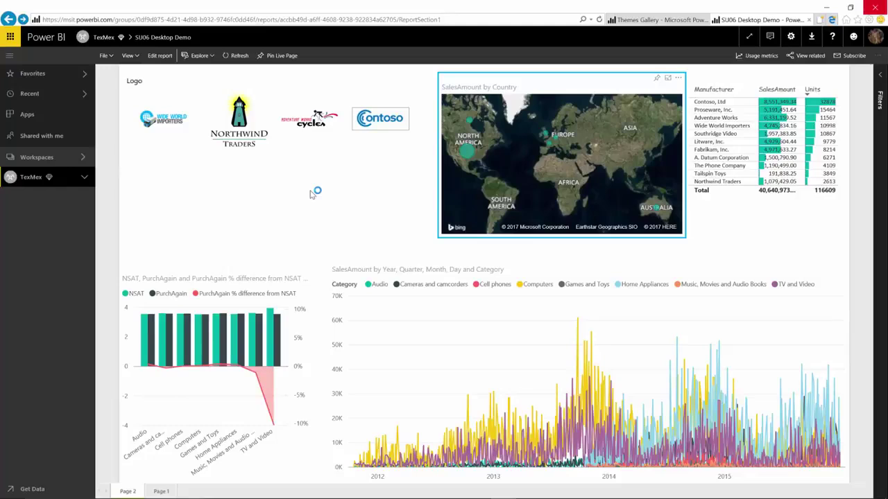
left_click(311, 194)
key("Tab")
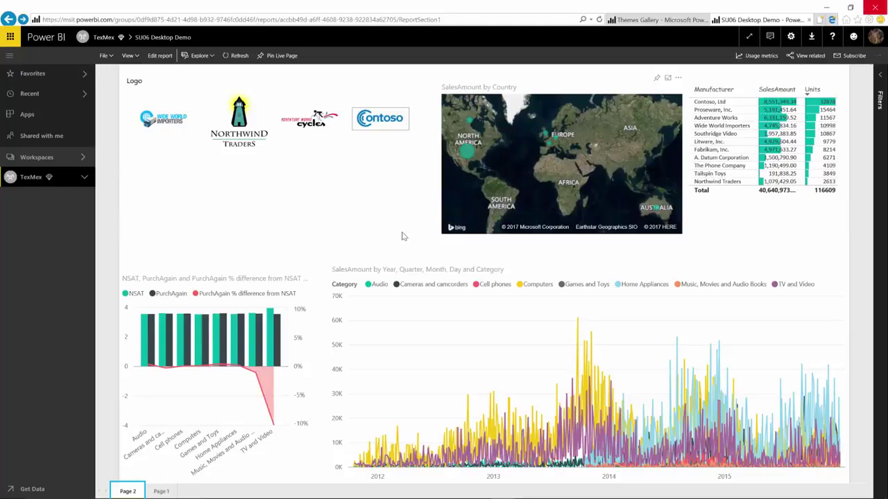
key("Tab")
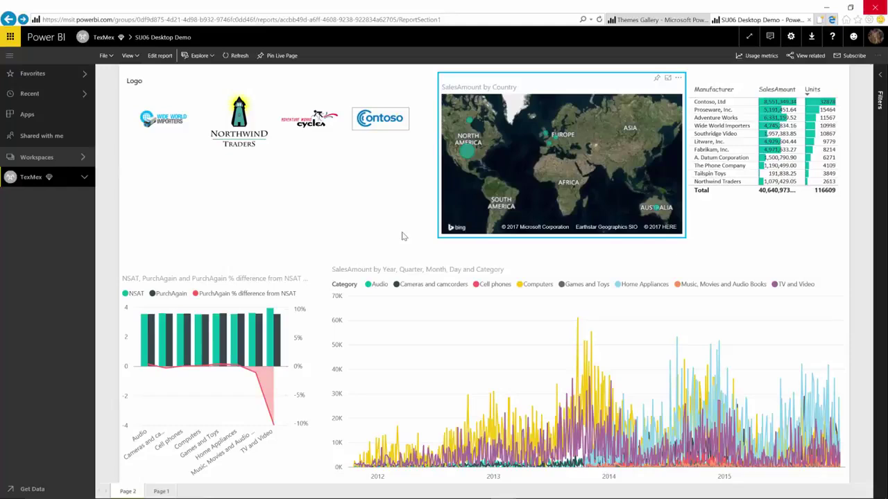
key("Tab")
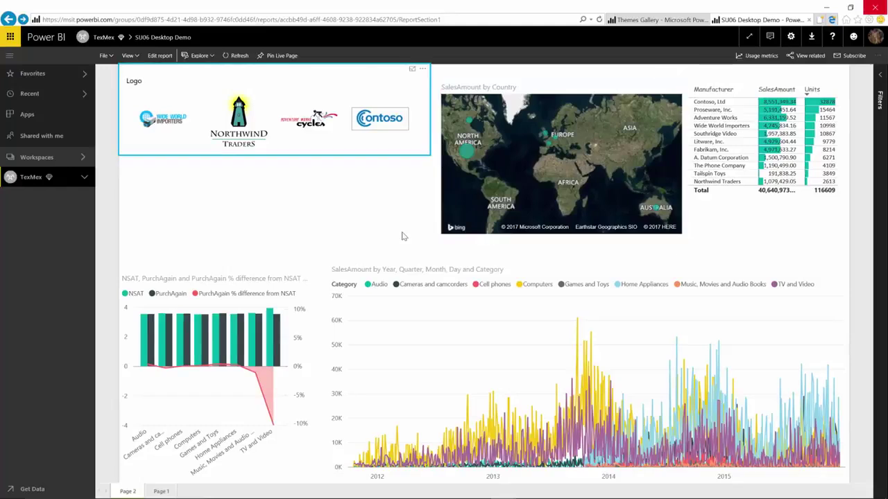
key("Tab")
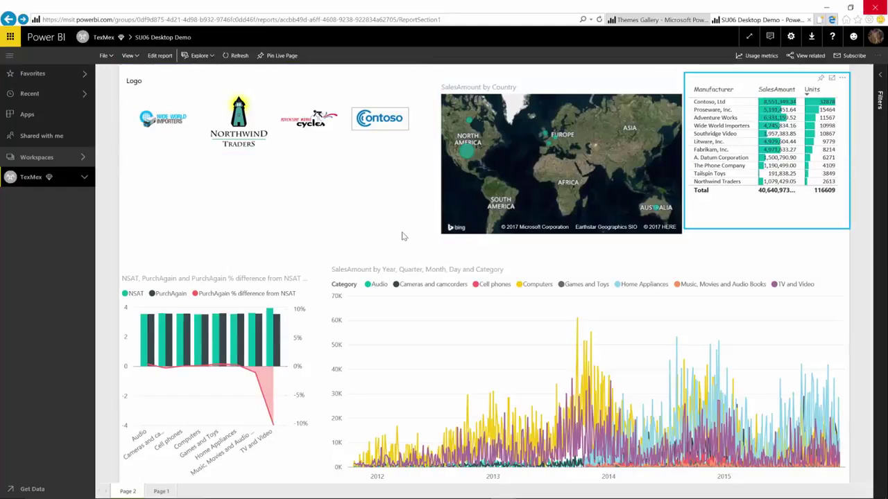